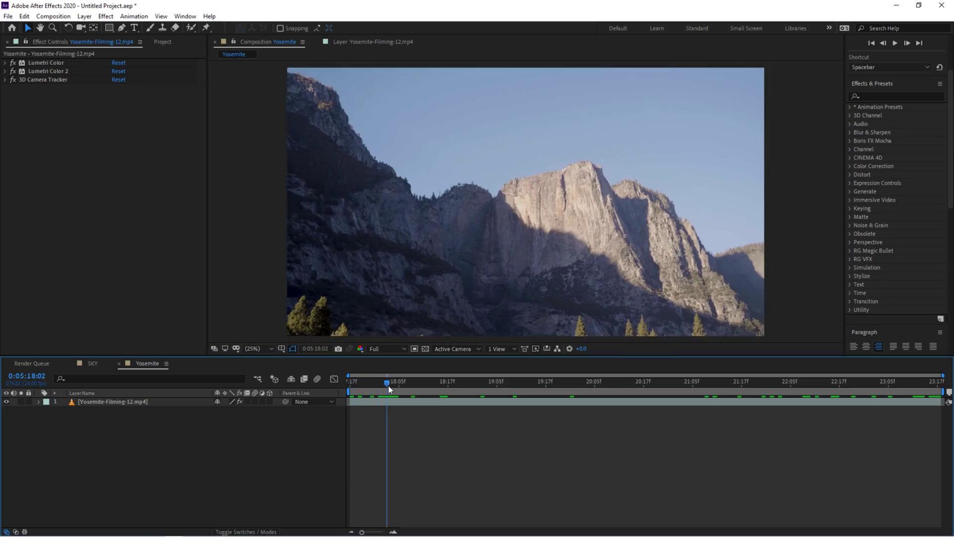
Step: Apply the Color Range key to the Yosemite layer and sample the blue sky
{"action": "left_click_drag", "start_coordinate": [390, 389], "coordinate": [409, 416]}
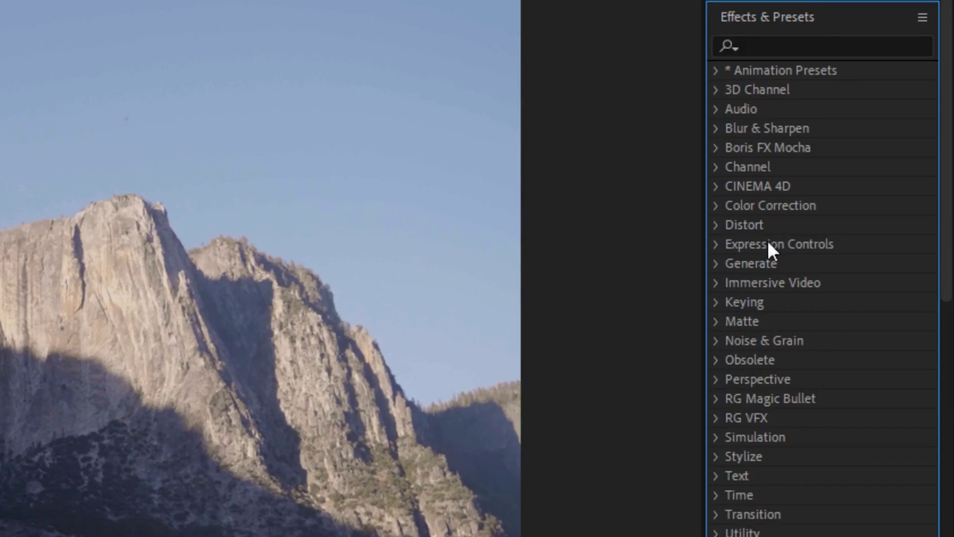
{"action": "left_click", "coordinate": [716, 302]}
{"action": "left_click_drag", "start_coordinate": [761, 379], "coordinate": [0, 536]}
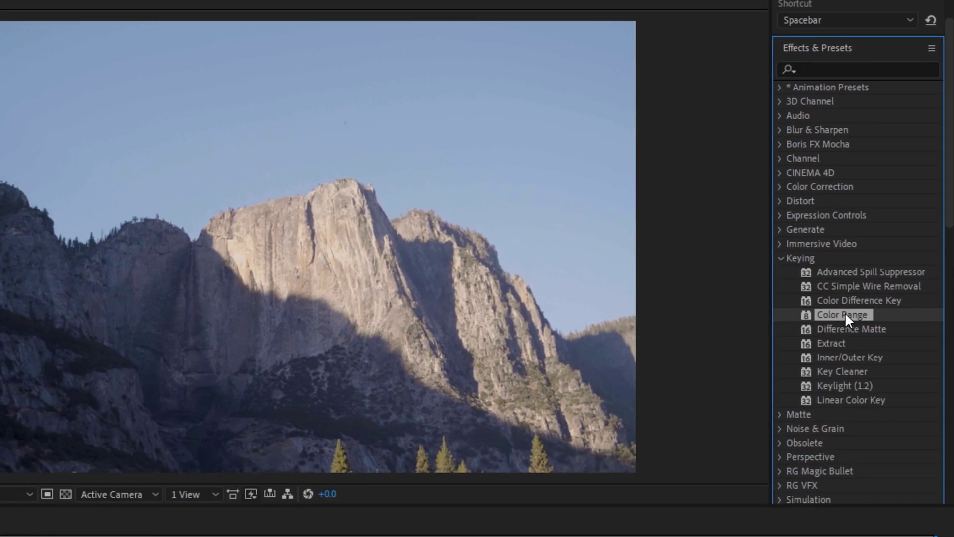
{"action": "left_click_drag", "start_coordinate": [163, 416], "coordinate": [166, 401]}
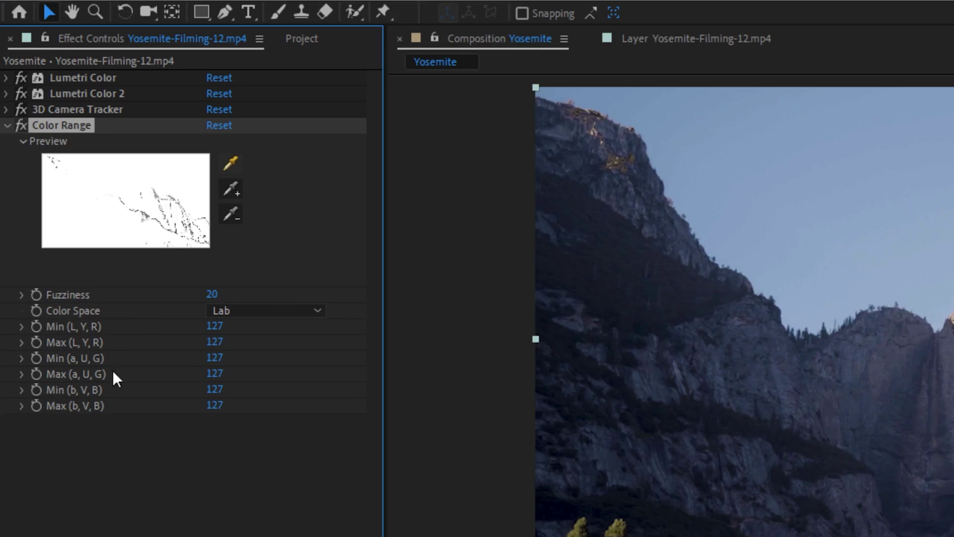
{"action": "left_click", "coordinate": [227, 156]}
{"action": "left_click", "coordinate": [853, 156]}
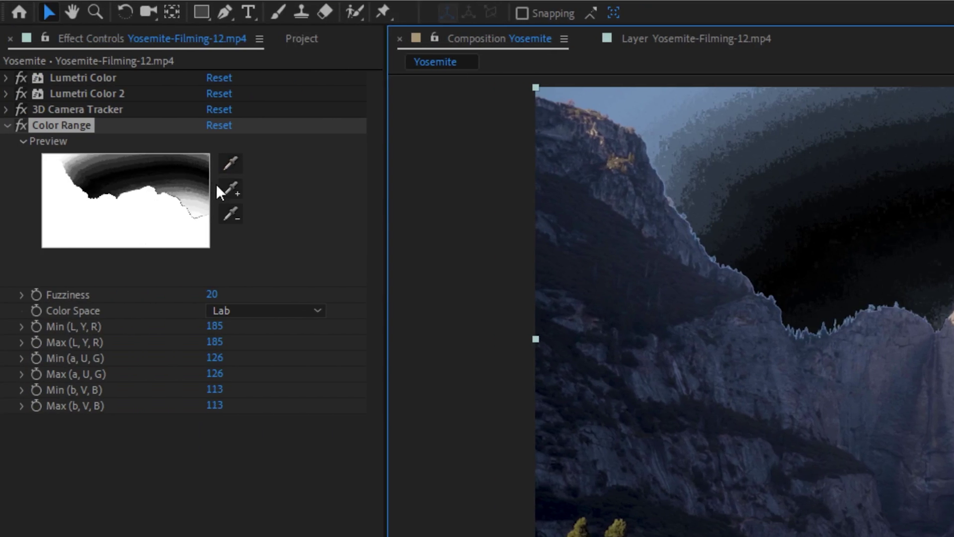
Step: Add the remaining sky shades to the key until only the cliffs stay visible
{"action": "left_click", "coordinate": [232, 189]}
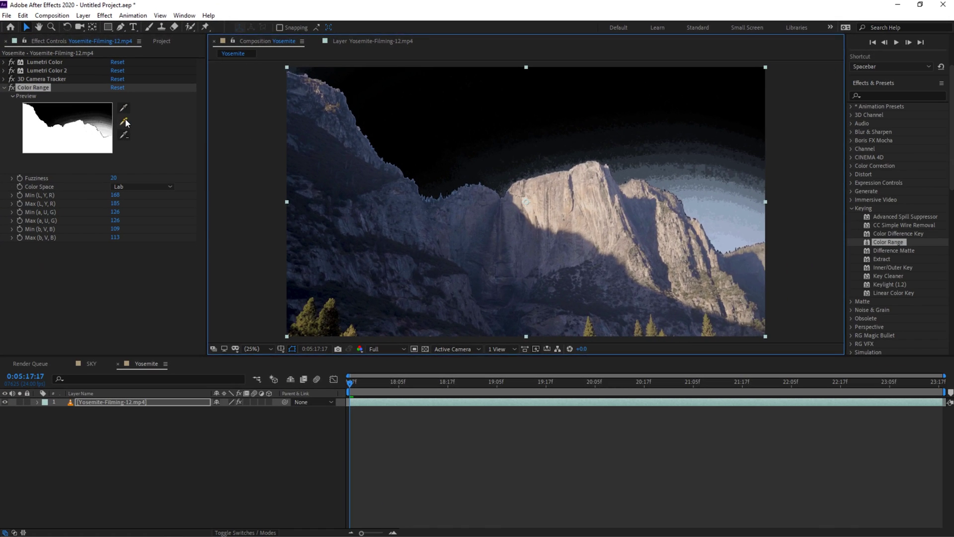
{"action": "left_click", "coordinate": [690, 180]}
{"action": "left_click", "coordinate": [719, 230]}
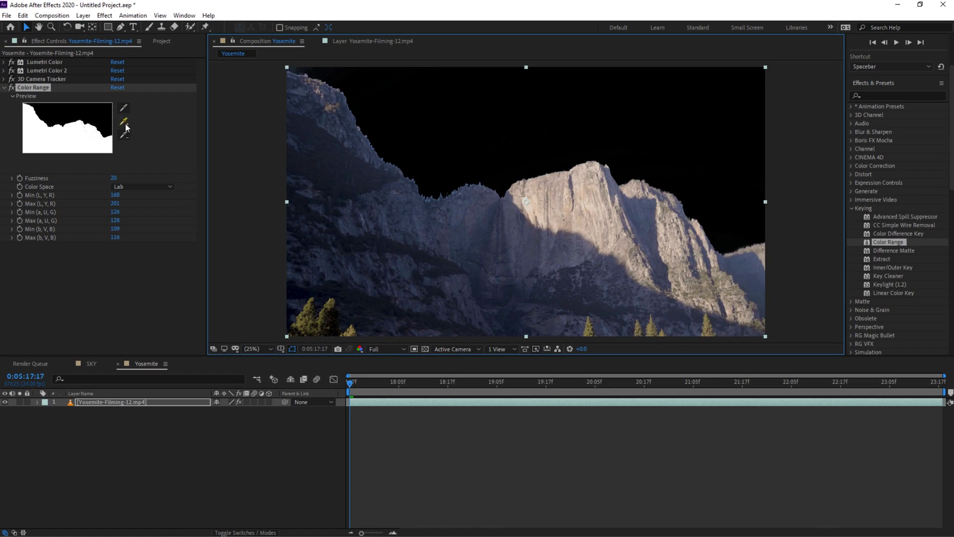
{"action": "left_click", "coordinate": [734, 188]}
{"action": "left_click", "coordinate": [124, 122]}
{"action": "left_click", "coordinate": [341, 79]}
{"action": "right_click", "coordinate": [128, 401]}
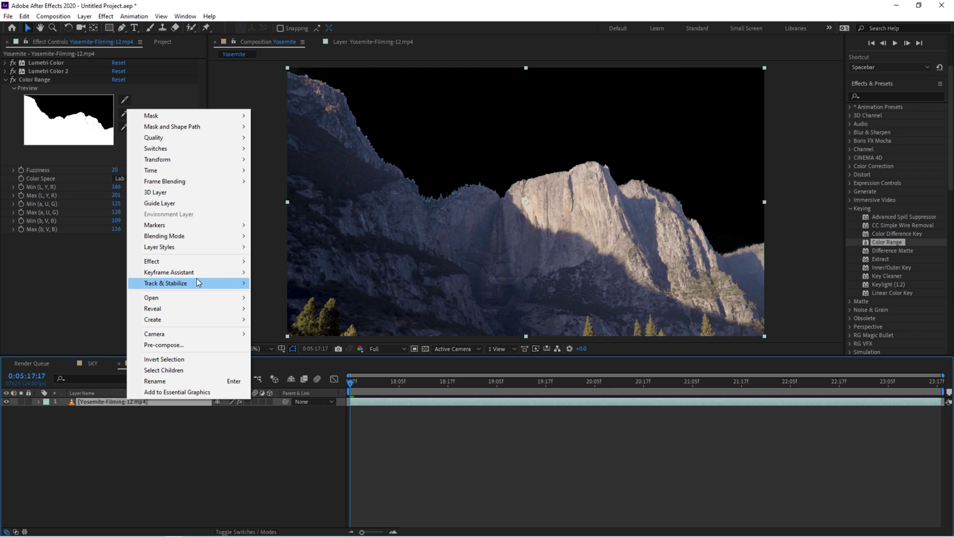
Step: Camera-track the Yosemite footage and create a 3D Tracker Camera
{"action": "mouse_move", "coordinate": [202, 282]}
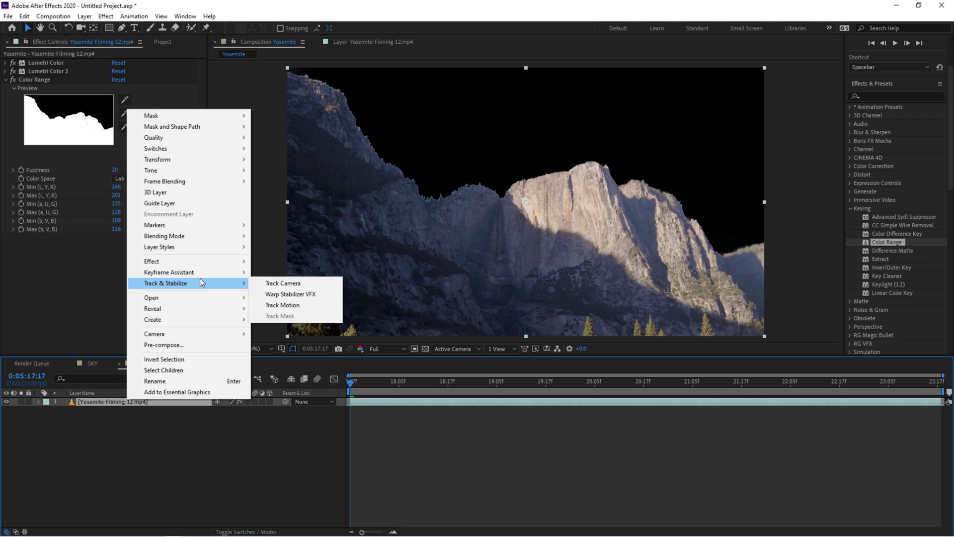
{"action": "left_click", "coordinate": [293, 283]}
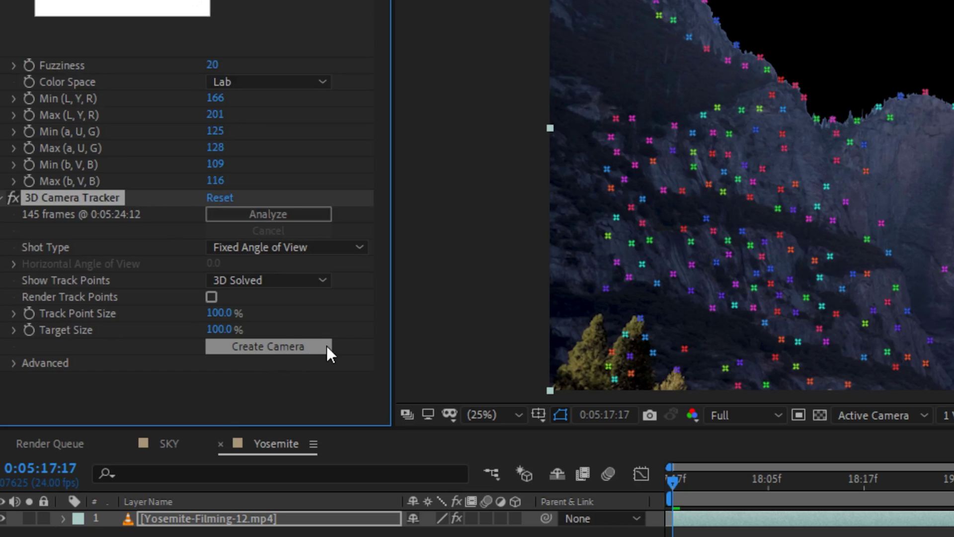
{"action": "left_click", "coordinate": [171, 313]}
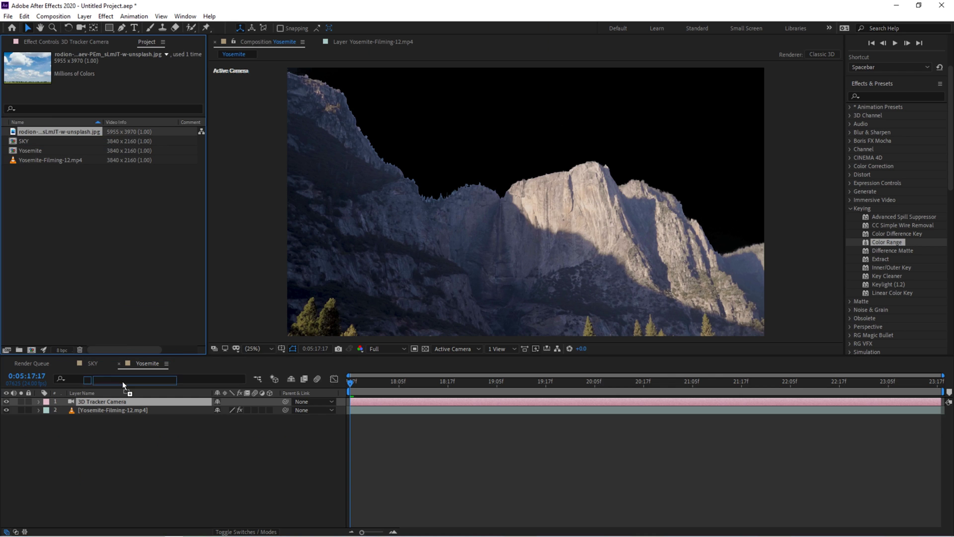
Step: Place the cloudy sky image below the footage, make it 3D, and preview the composite
{"action": "left_click_drag", "start_coordinate": [124, 386], "coordinate": [125, 438]}
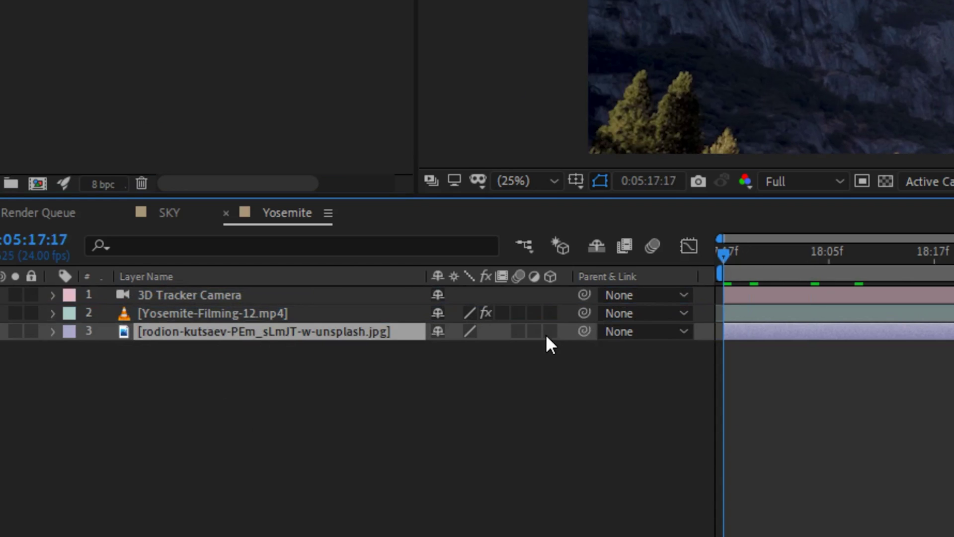
{"action": "left_click", "coordinate": [270, 419]}
{"action": "key", "text": "space"}
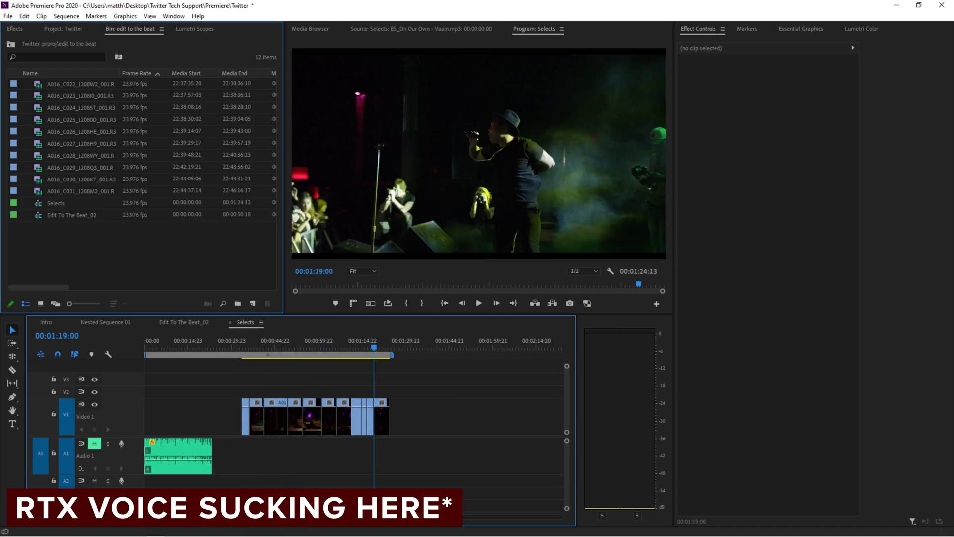
Step: Play the Selects sequence from the start, zoom the timeline, and lock the A1 music track
{"action": "key", "text": "Home"}
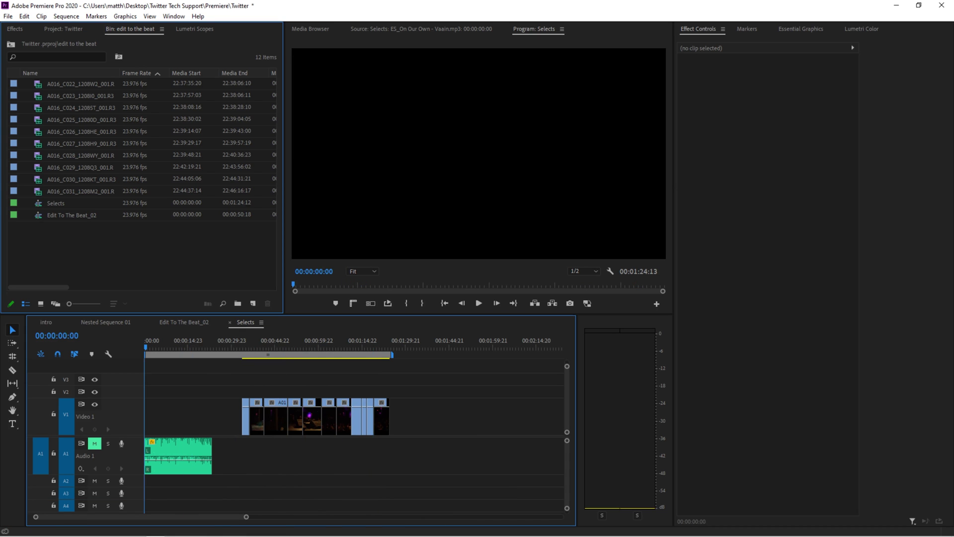
{"action": "key", "text": "space"}
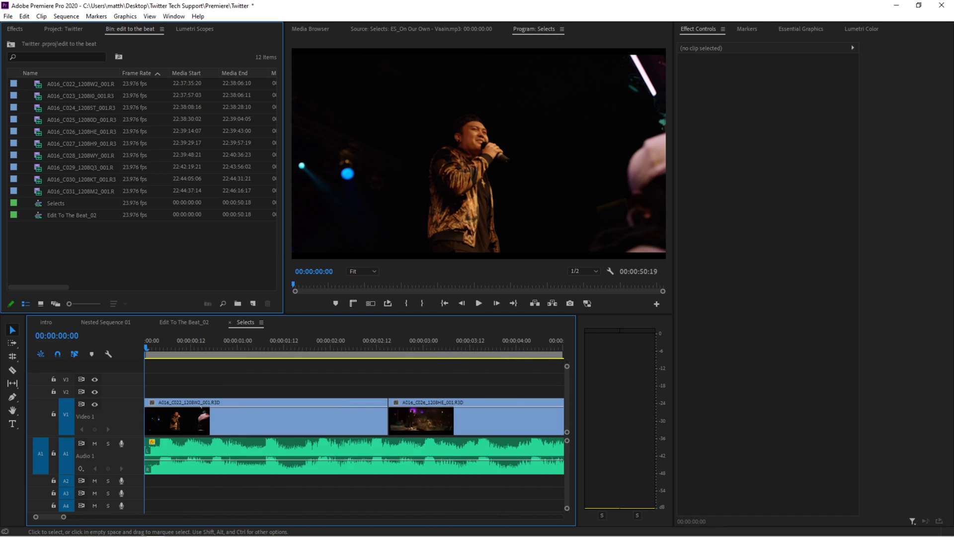
{"action": "key", "text": "minus"}
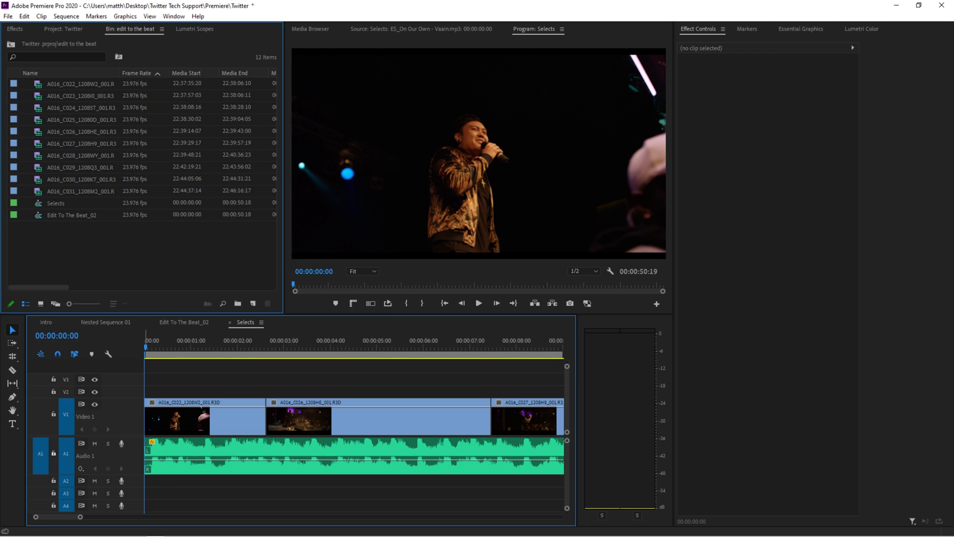
{"action": "left_click", "coordinate": [54, 454]}
Step: Ripple trim the opening Selects clips, through C027, to the beat during playback
{"action": "key", "text": "space"}
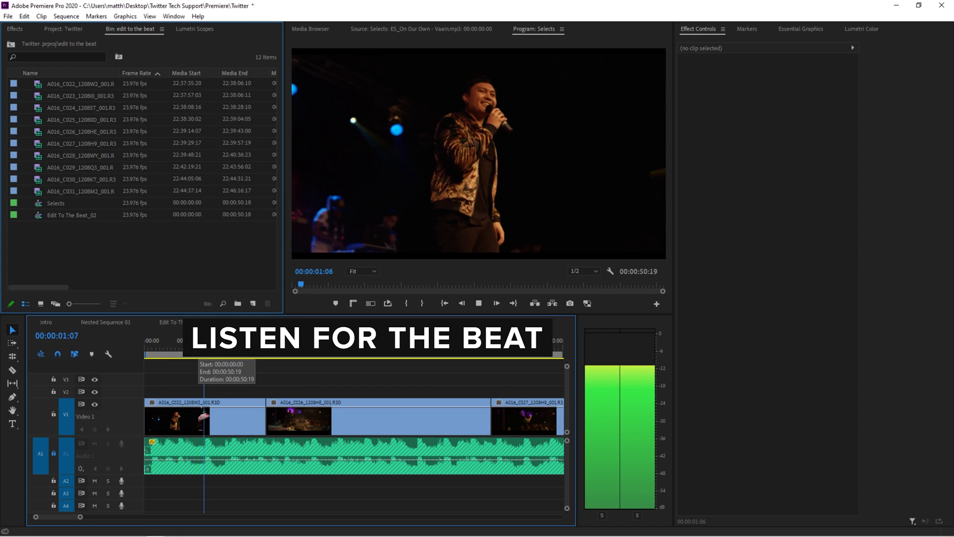
{"action": "key", "text": "w"}
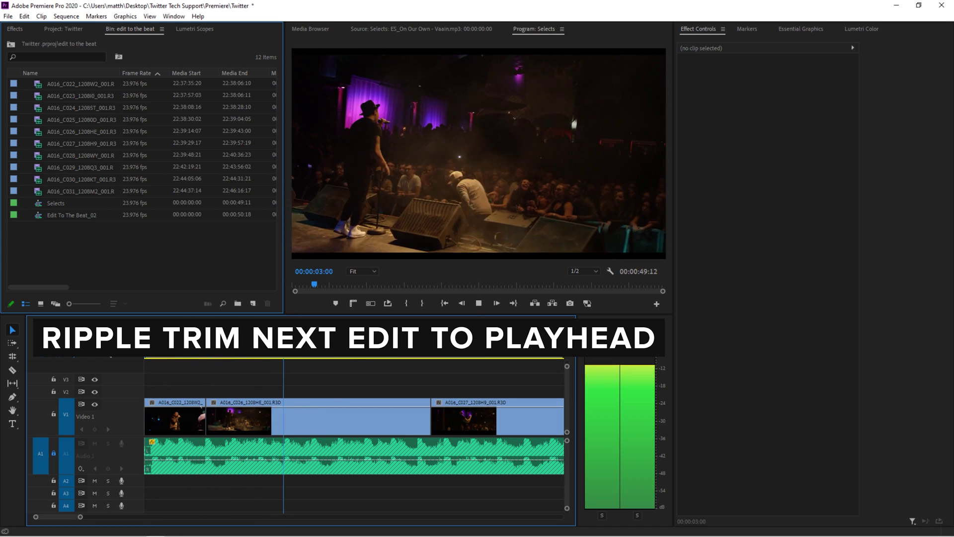
{"action": "key", "text": "w"}
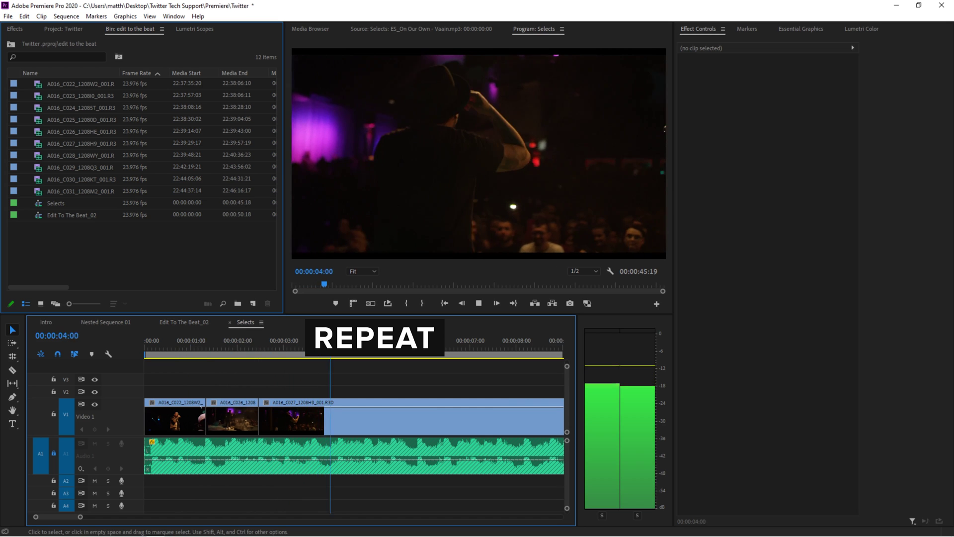
{"action": "key", "text": "space"}
{"action": "key", "text": "w"}
{"action": "key", "text": "space"}
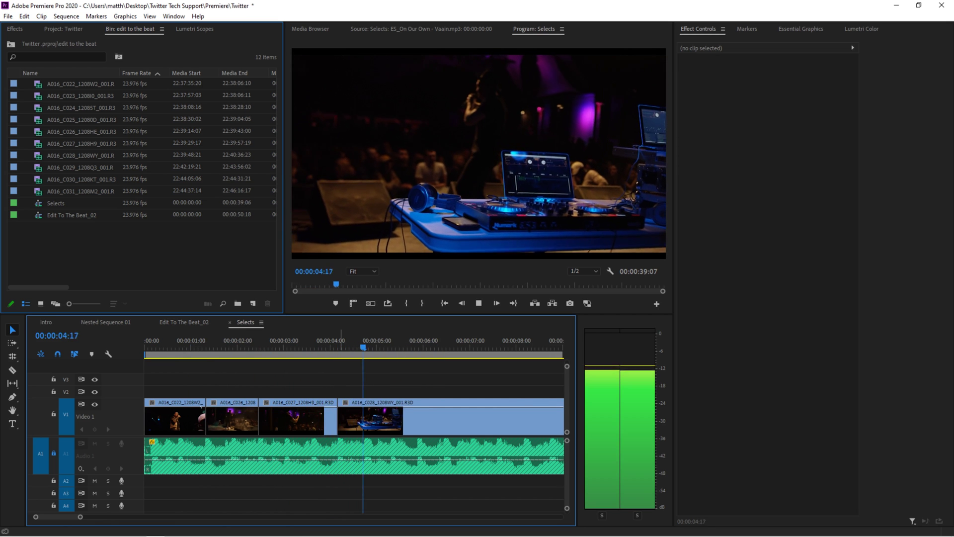
Step: Ripple trim the remaining clips to the beat, shortening the sequence to 23:13
{"action": "key", "text": "minus"}
{"action": "key", "text": "space"}
{"action": "key", "text": "w"}
{"action": "key", "text": "space"}
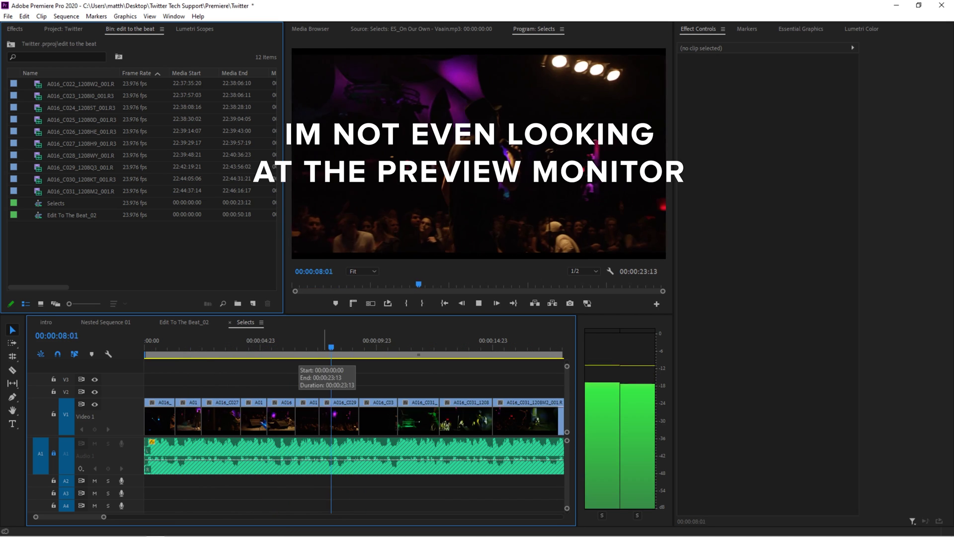
{"action": "key", "text": "w"}
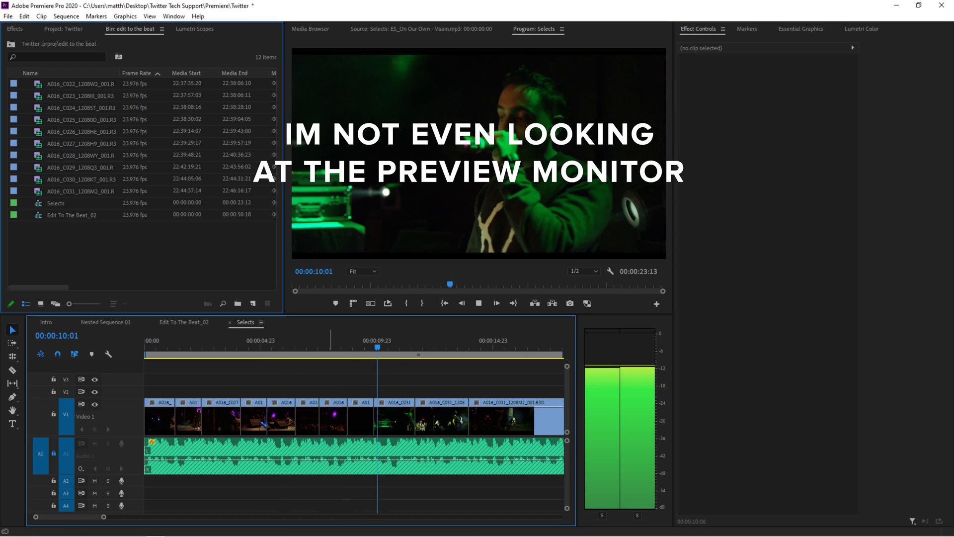
{"action": "key", "text": "w"}
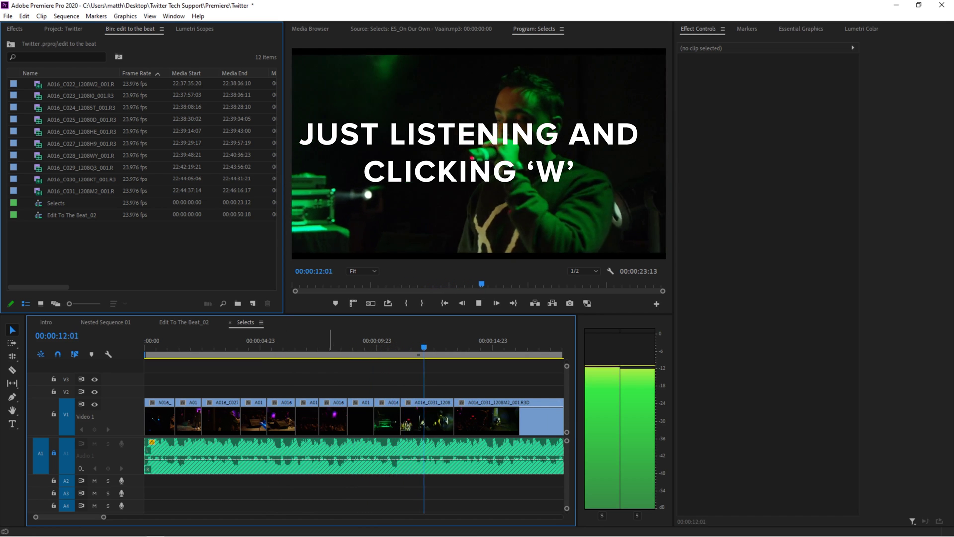
{"action": "key", "text": "w"}
{"action": "key", "text": "w"}
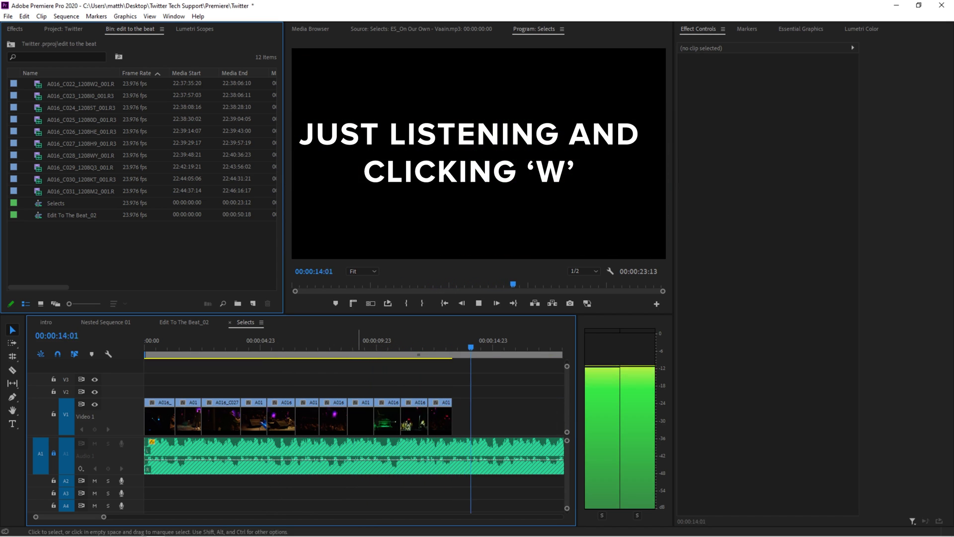
{"action": "key", "text": "Up"}
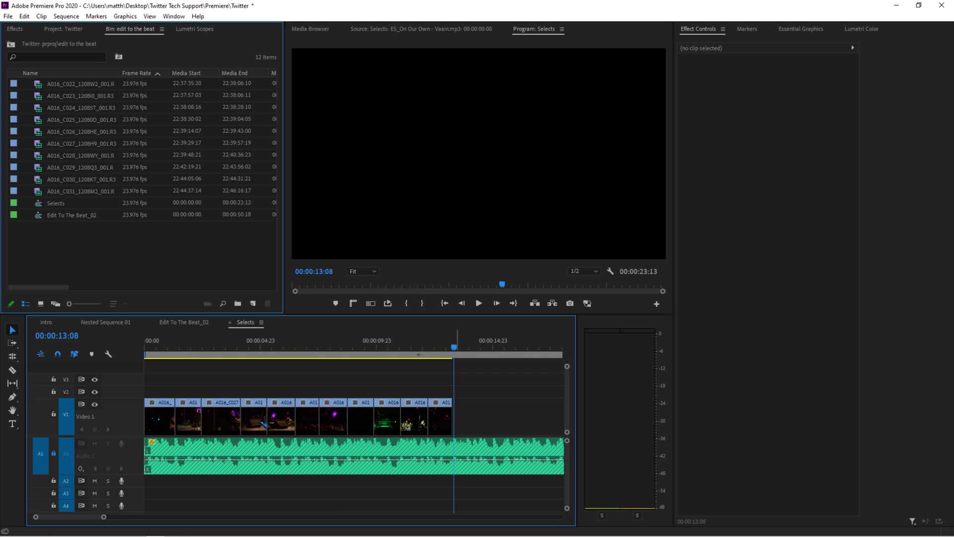
Step: Review the cuts, then slip the A01 clip's footage about 14 frames earlier
{"action": "key", "text": "shift+k"}
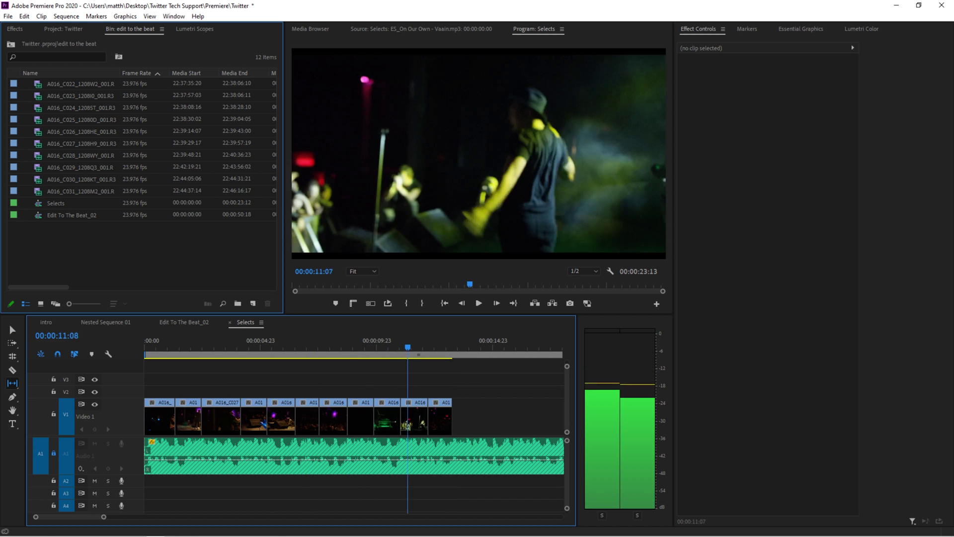
{"action": "key", "text": "y"}
{"action": "left_click_drag", "start_coordinate": [428, 422], "coordinate": [368, 422]}
{"action": "left_click", "coordinate": [285, 343]}
{"action": "mouse_move", "coordinate": [281, 422]}
{"action": "left_mouse_down"}
{"action": "mouse_move", "coordinate": [197, 423]}
{"action": "mouse_move", "coordinate": [280, 432]}
{"action": "left_mouse_up"}
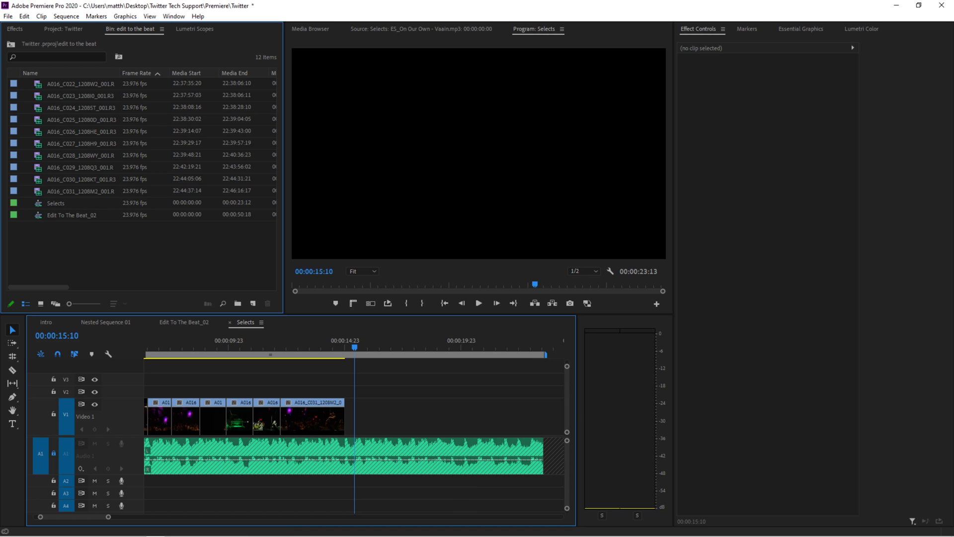
Step: Select the A016 clips C022 to C031 and start creating proxies for them
{"action": "left_click", "coordinate": [86, 191]}
{"action": "left_click", "coordinate": [85, 85], "text": "shift"}
{"action": "right_click", "coordinate": [85, 88]}
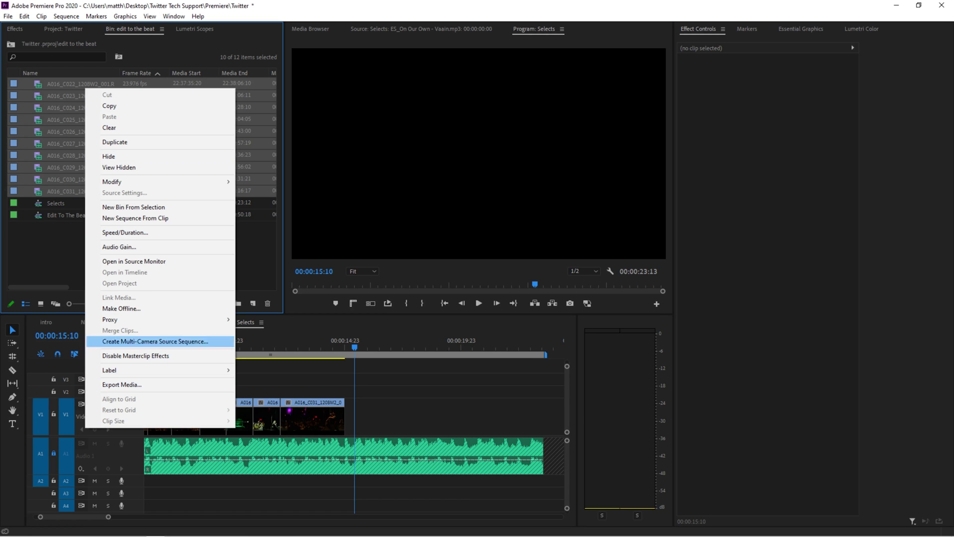
{"action": "mouse_move", "coordinate": [110, 319]}
{"action": "left_click", "coordinate": [298, 316]}
{"action": "left_click", "coordinate": [482, 241]}
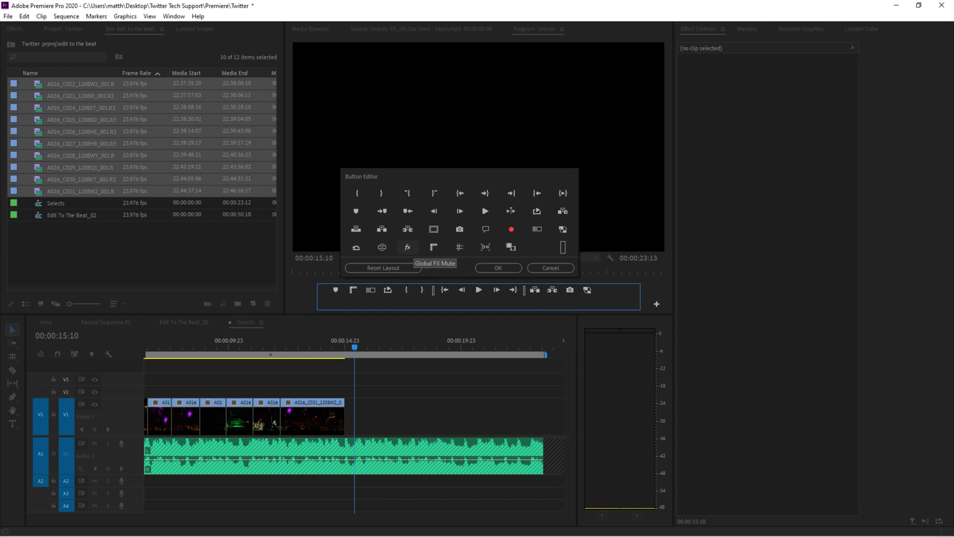
Step: Add the Global FX Mute button to the Program monitor controls and switch it on
{"action": "left_click_drag", "start_coordinate": [563, 284], "coordinate": [592, 291]}
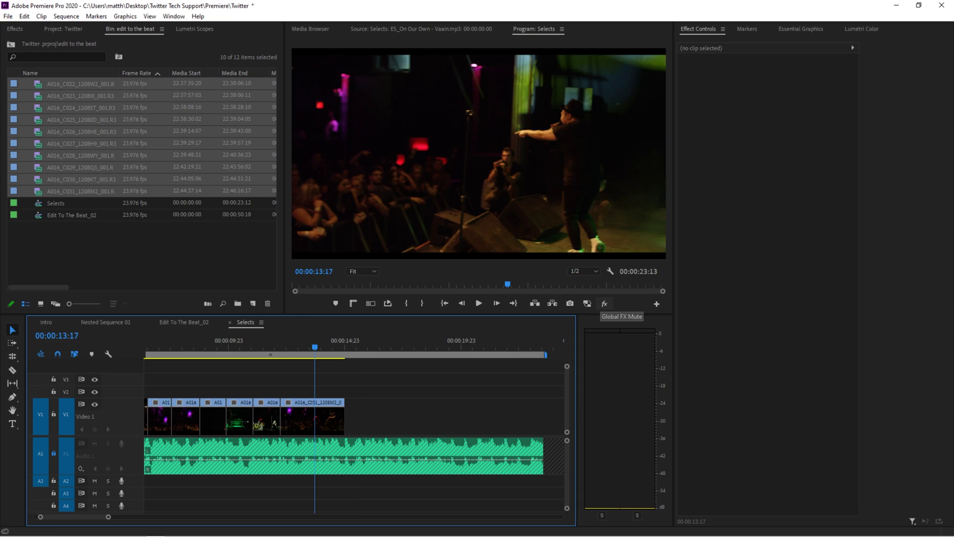
{"action": "left_click", "coordinate": [605, 303]}
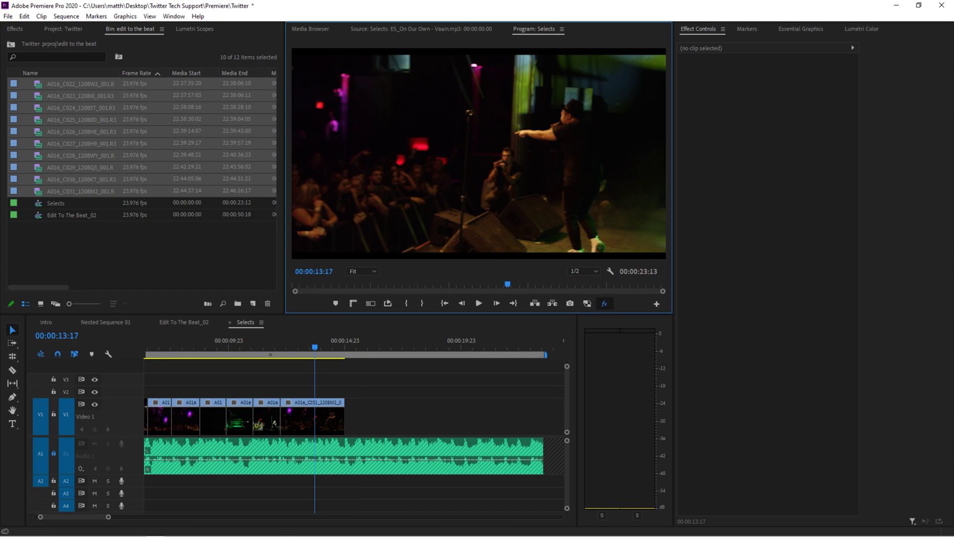
{"action": "left_click", "coordinate": [300, 343]}
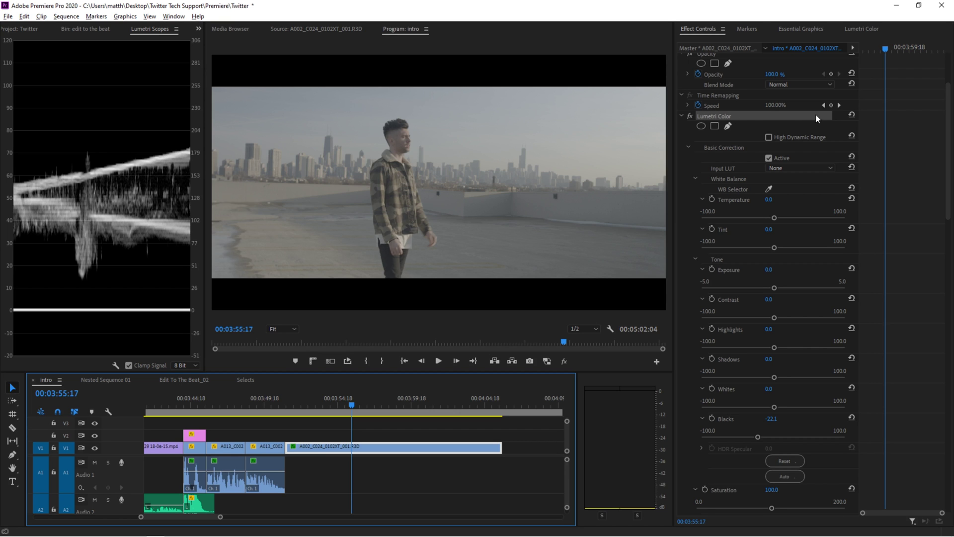
Step: Set the Lumetri waveform scope to the Luma waveform type
{"action": "right_click", "coordinate": [115, 196]}
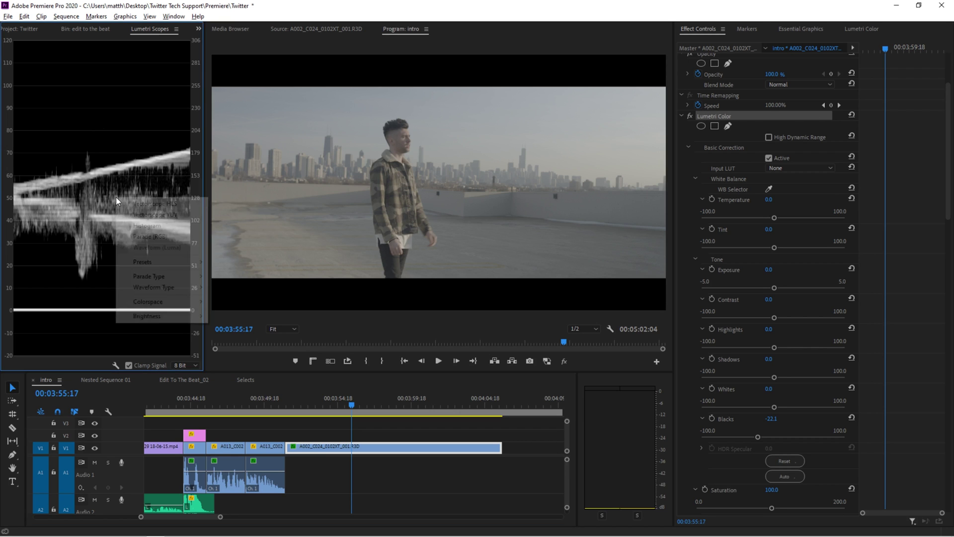
{"action": "mouse_move", "coordinate": [159, 287]}
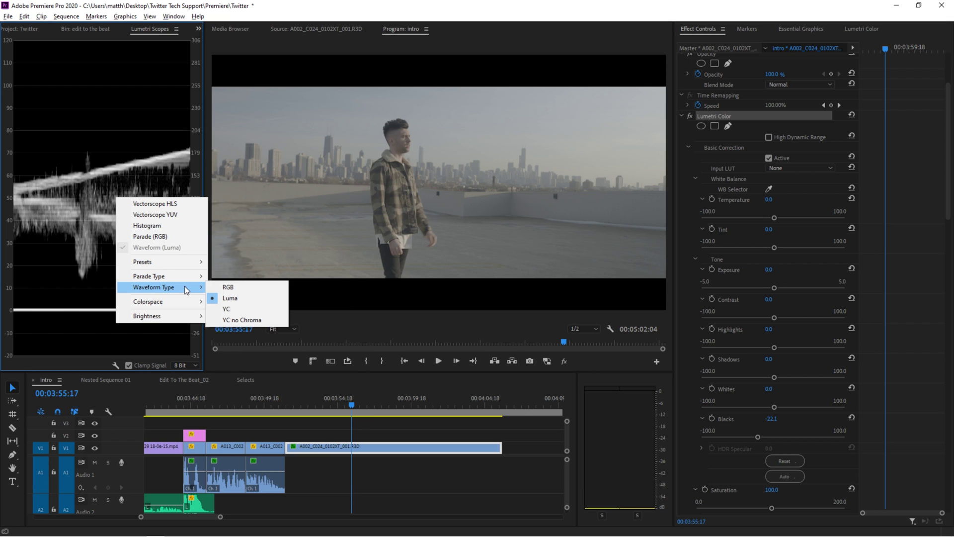
{"action": "left_click", "coordinate": [261, 302]}
Step: Set Basic Correction to Blacks -100, Shadows -100, Whites 93.8 and Highlights -13.1
{"action": "left_click_drag", "start_coordinate": [762, 436], "coordinate": [729, 436]}
{"action": "left_click_drag", "start_coordinate": [774, 378], "coordinate": [751, 377]}
{"action": "left_click_drag", "start_coordinate": [774, 348], "coordinate": [794, 345]}
{"action": "left_click_drag", "start_coordinate": [774, 408], "coordinate": [831, 392]}
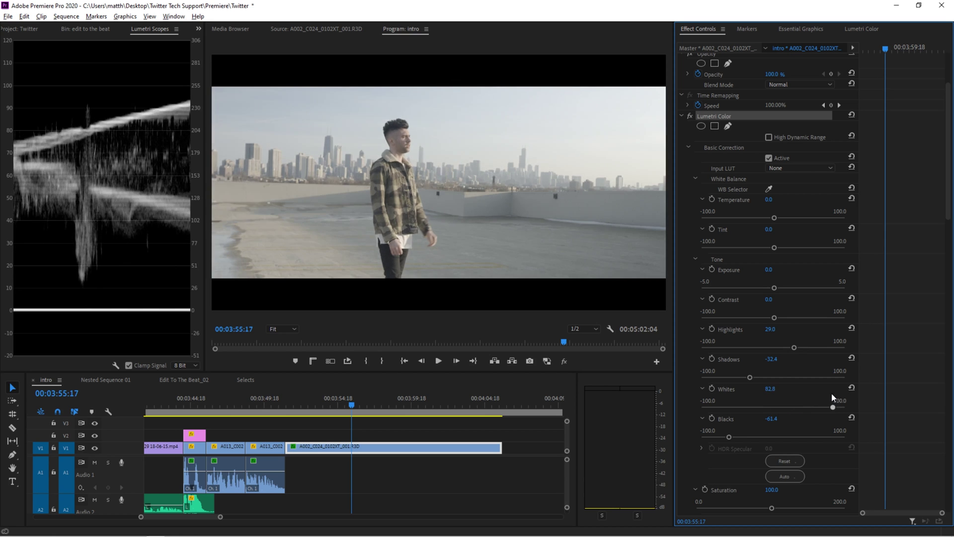
{"action": "left_click_drag", "start_coordinate": [729, 438], "coordinate": [705, 438]}
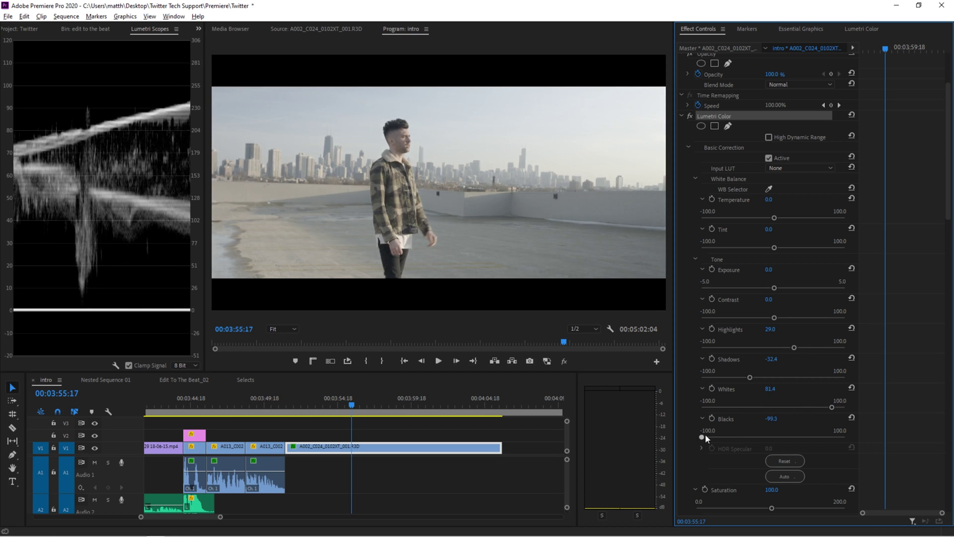
{"action": "left_click_drag", "start_coordinate": [751, 377], "coordinate": [697, 386]}
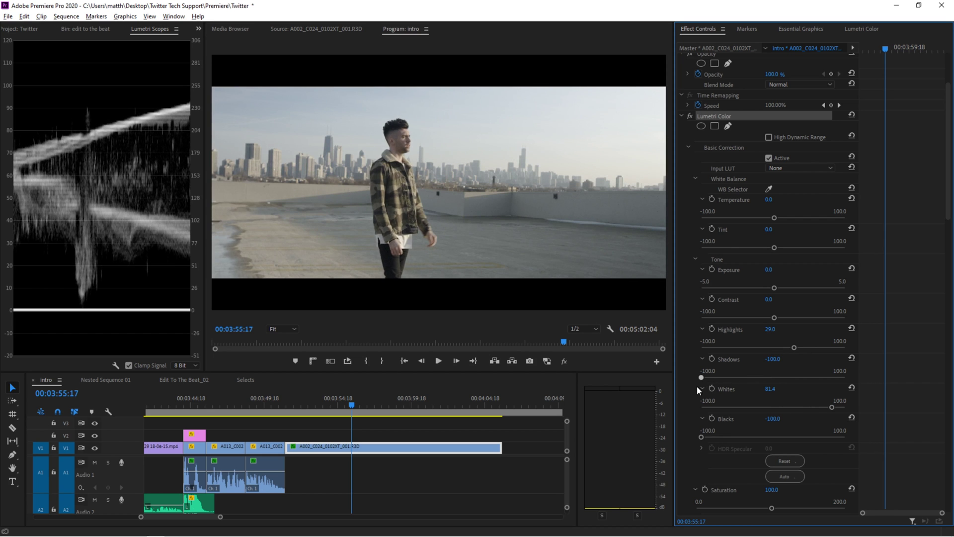
{"action": "left_click_drag", "start_coordinate": [791, 347], "coordinate": [767, 354]}
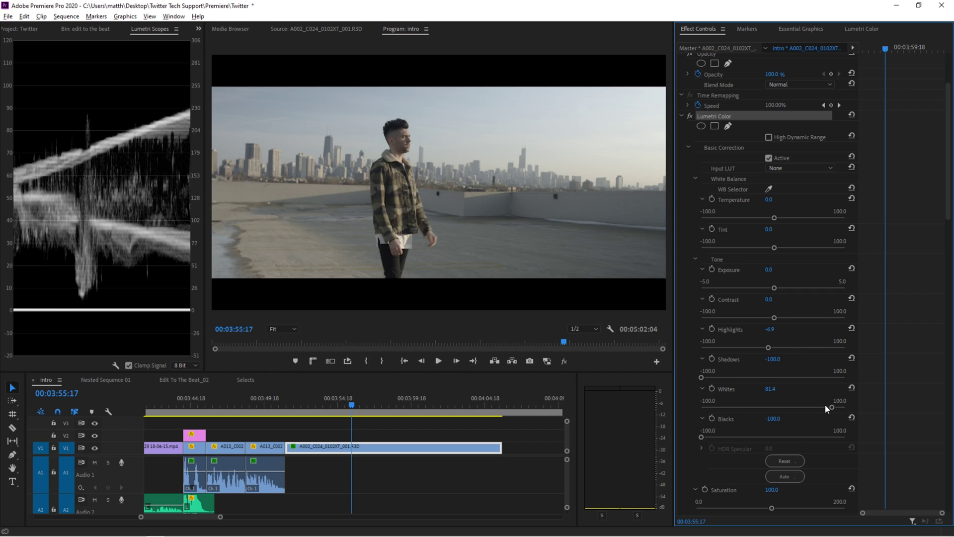
{"action": "left_click_drag", "start_coordinate": [832, 409], "coordinate": [841, 408]}
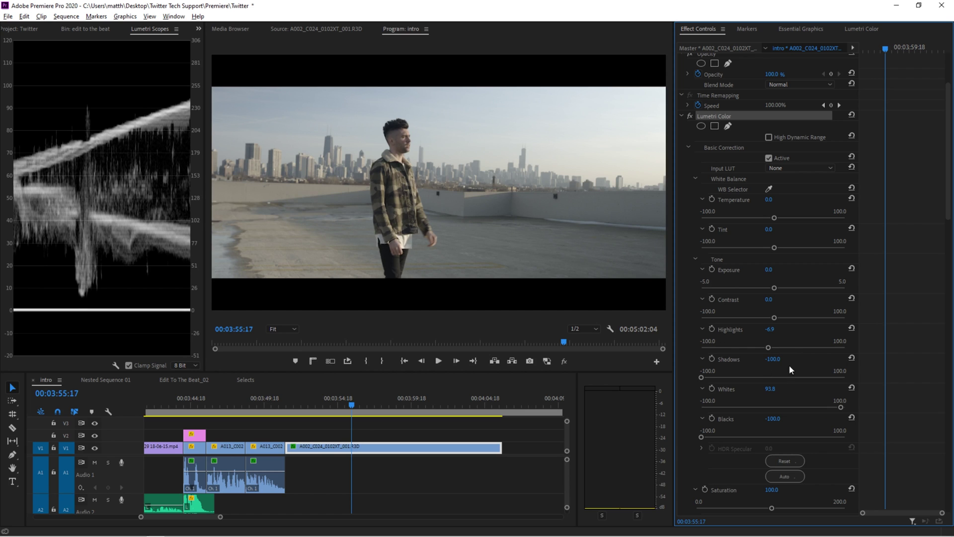
{"action": "scroll", "coordinate": [749, 345], "scroll_direction": "down", "scroll_amount": 10}
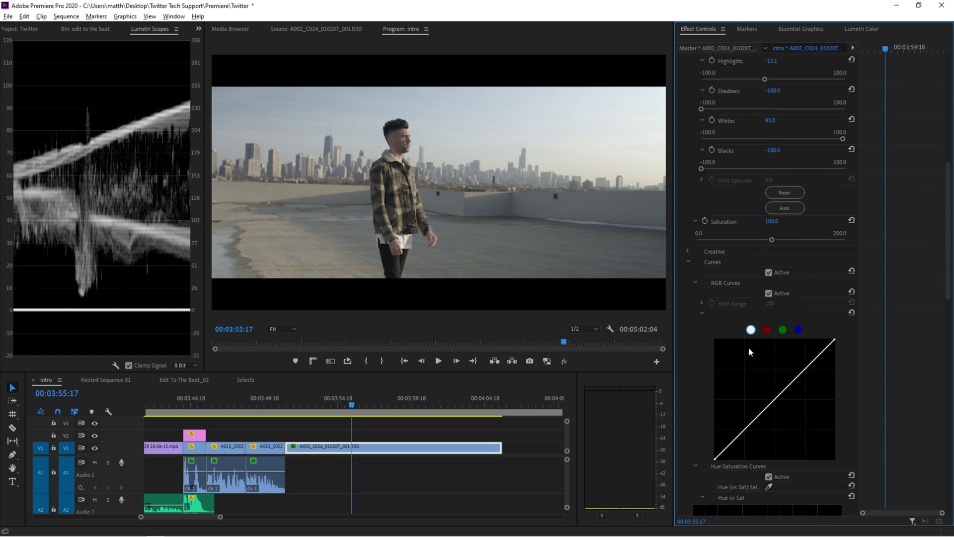
Step: Add low, mid and upper points to the RGB curve and pull them down to darken the image
{"action": "left_click", "coordinate": [744, 351]}
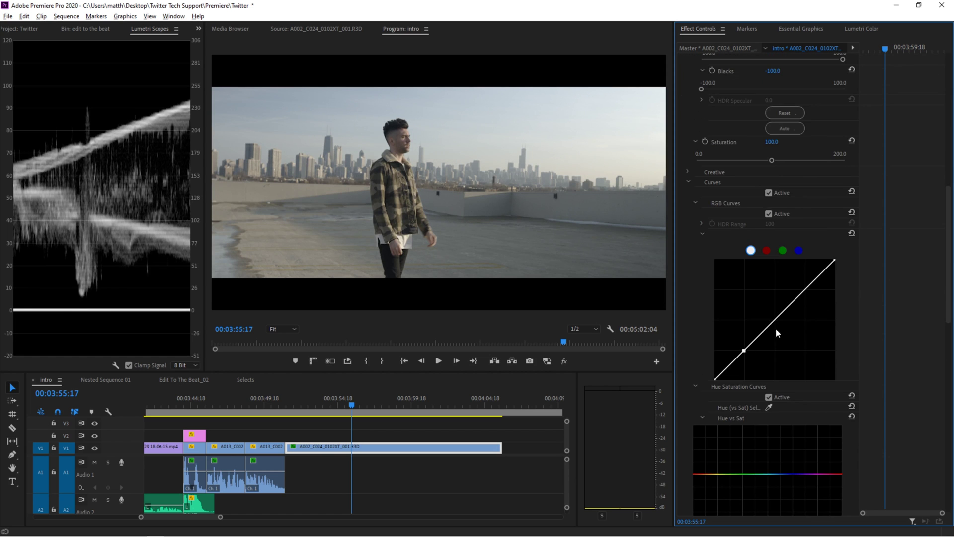
{"action": "left_click", "coordinate": [774, 320]}
{"action": "left_click", "coordinate": [806, 288]}
{"action": "left_click_drag", "start_coordinate": [744, 350], "coordinate": [744, 359]}
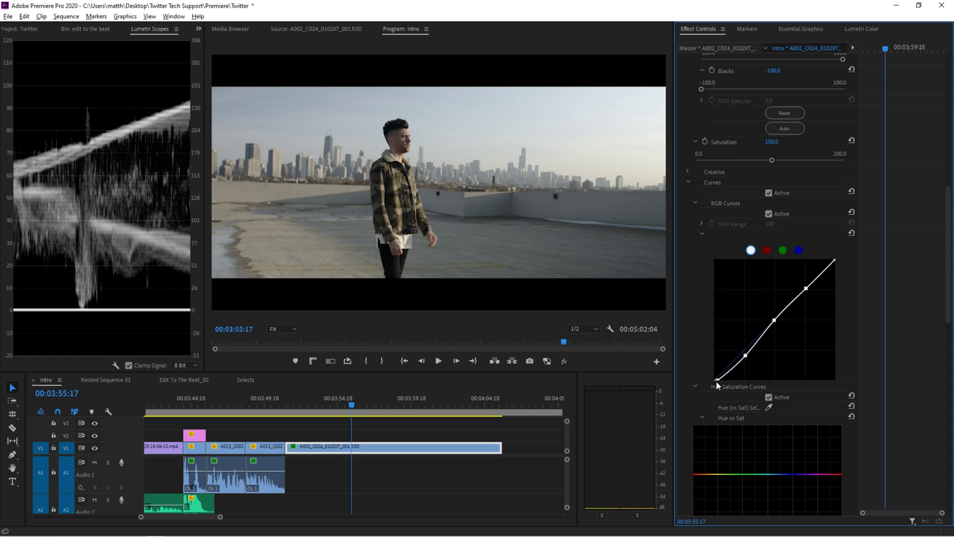
{"action": "left_click_drag", "start_coordinate": [774, 321], "coordinate": [777, 334]}
{"action": "left_click_drag", "start_coordinate": [807, 288], "coordinate": [808, 293]}
{"action": "left_click_drag", "start_coordinate": [776, 333], "coordinate": [776, 329]}
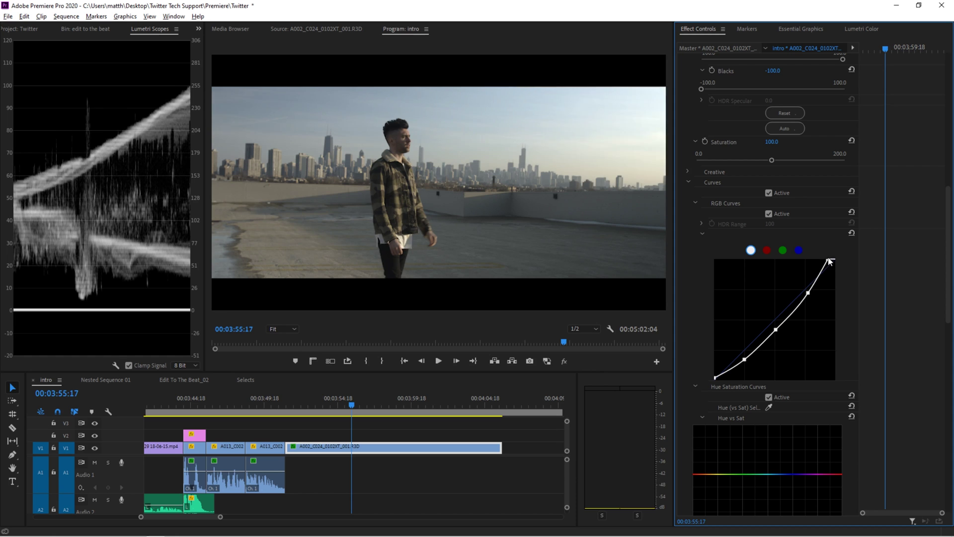
{"action": "scroll", "coordinate": [745, 398], "scroll_direction": "up", "scroll_amount": 1}
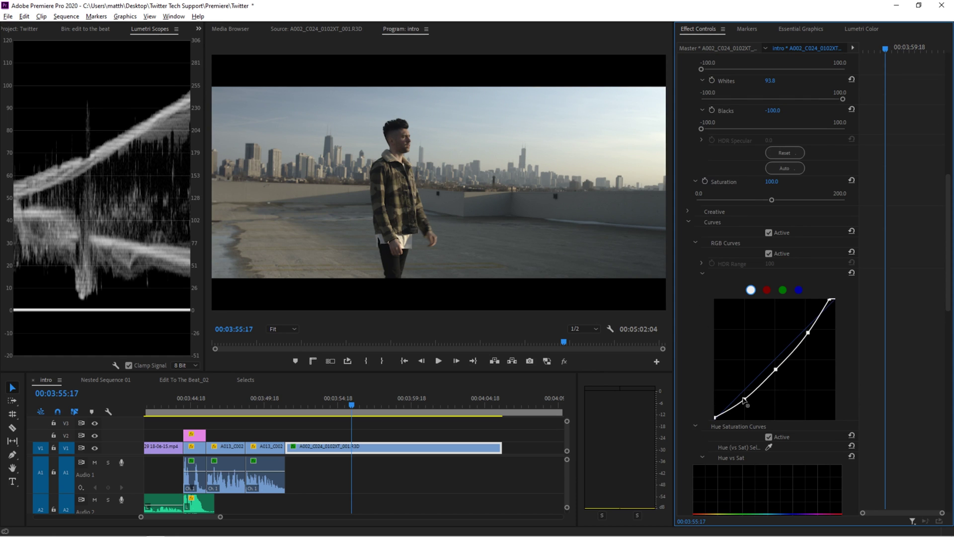
{"action": "mouse_move", "coordinate": [744, 399]}
{"action": "left_mouse_down"}
{"action": "mouse_move", "coordinate": [723, 422]}
{"action": "mouse_move", "coordinate": [740, 408]}
{"action": "left_mouse_up"}
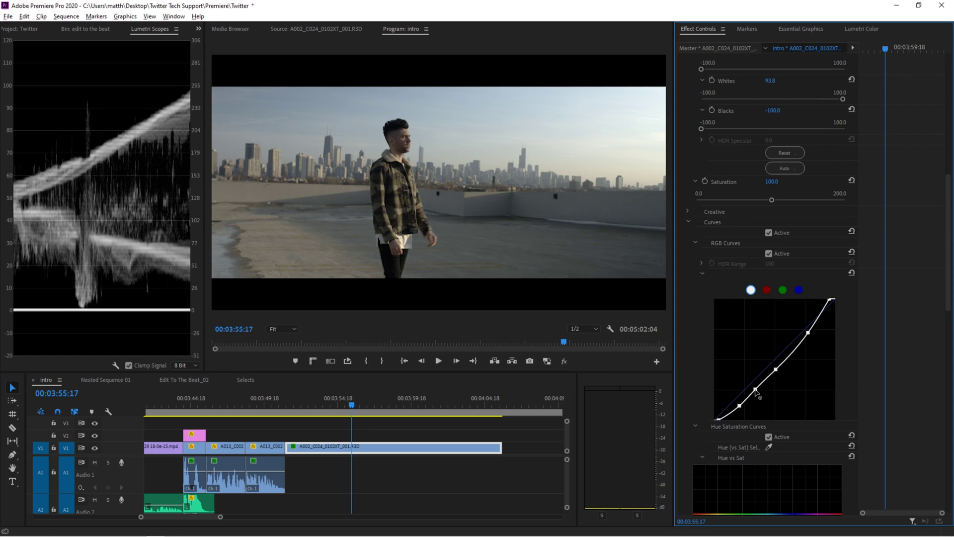
{"action": "left_click", "coordinate": [756, 391]}
Step: Raise the Lumetri Saturation to 115.0 for a more vivid grade
{"action": "scroll", "coordinate": [678, 320], "scroll_direction": "up", "scroll_amount": 1}
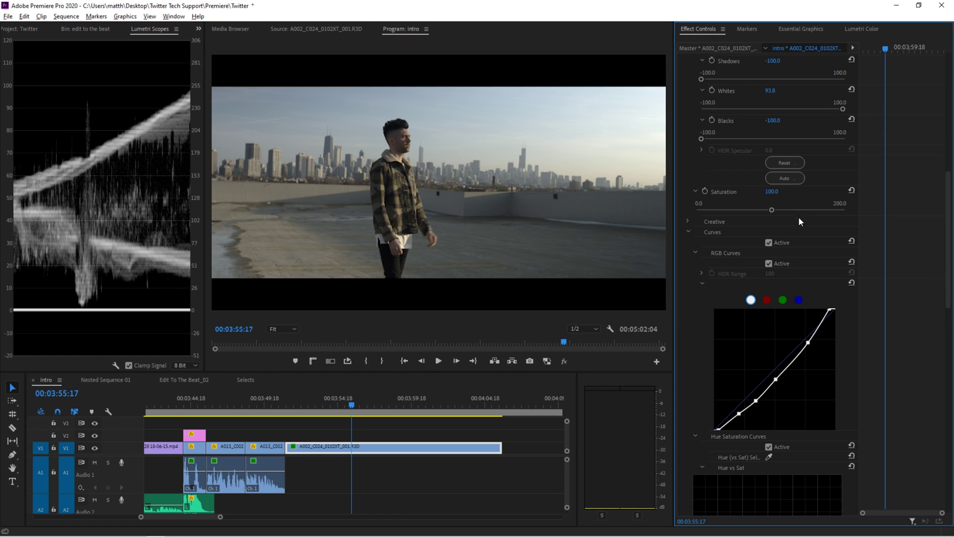
{"action": "left_click_drag", "start_coordinate": [772, 210], "coordinate": [786, 210]}
{"action": "scroll", "coordinate": [736, 387], "scroll_direction": "down", "scroll_amount": 5}
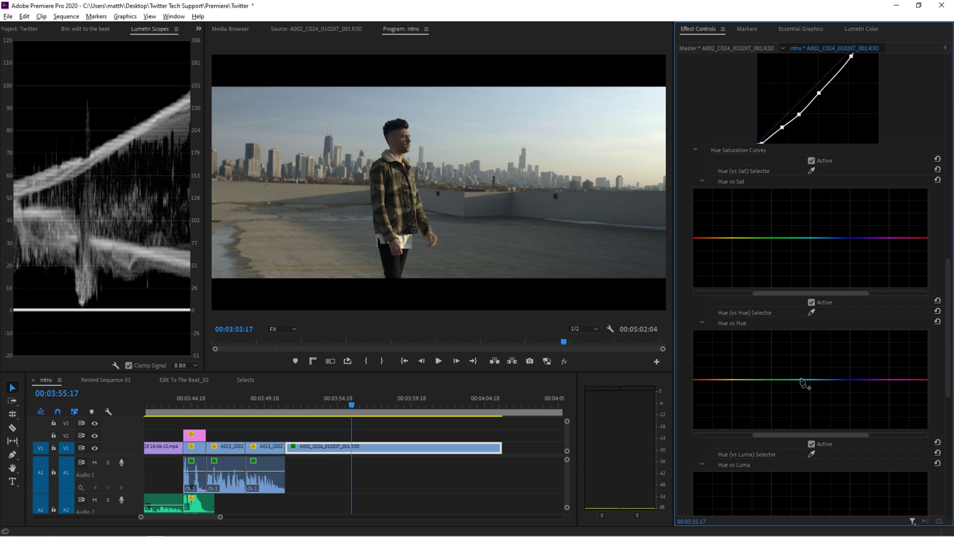
{"action": "scroll", "coordinate": [815, 408], "scroll_direction": "down", "scroll_amount": 4}
{"action": "scroll", "coordinate": [949, 343], "scroll_direction": "up", "scroll_amount": 5}
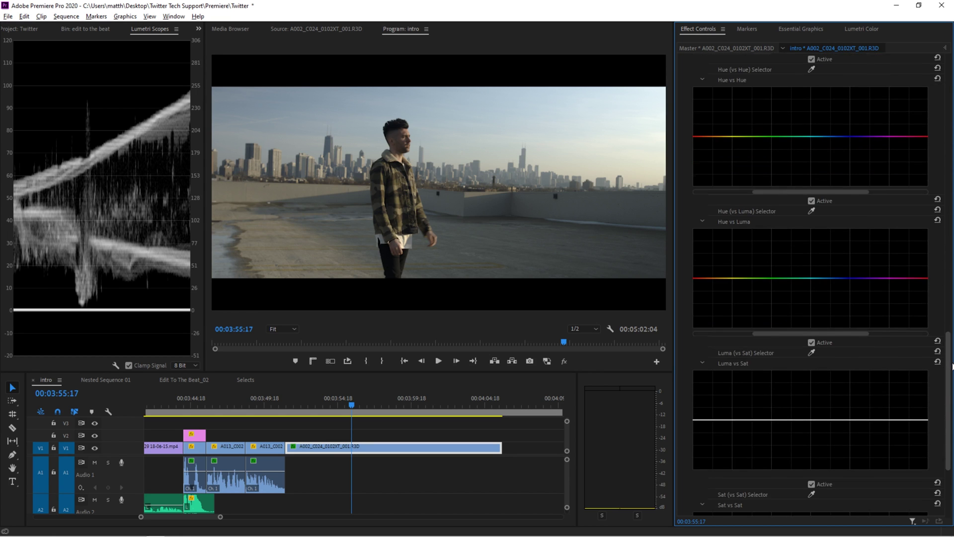
{"action": "scroll", "coordinate": [893, 97], "scroll_direction": "up", "scroll_amount": 10}
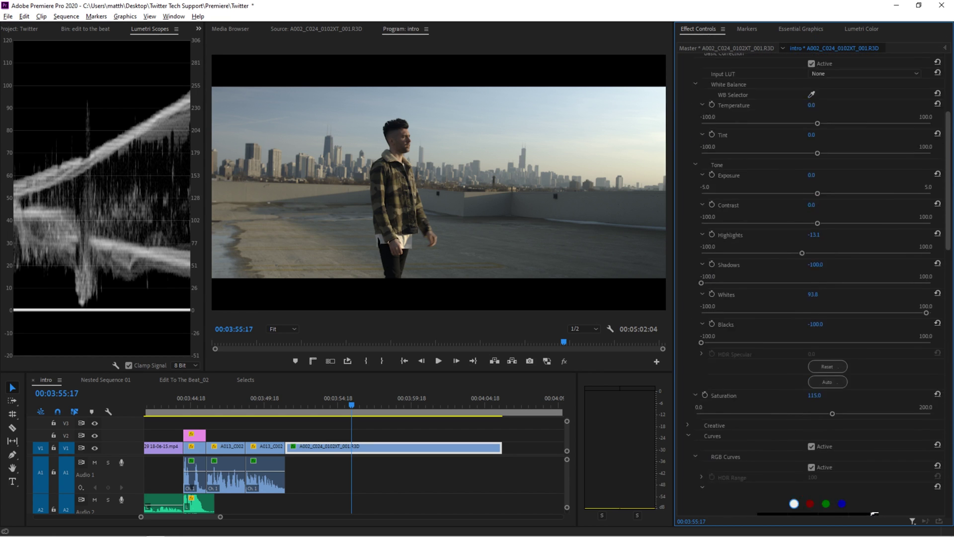
{"action": "left_click", "coordinate": [682, 209]}
Step: Duplicate Lumetri Color, reset the copy, and expand its Creative look (CINEMA, intensity 38.5)
{"action": "key", "text": "ctrl+c"}
{"action": "key", "text": "ctrl+v"}
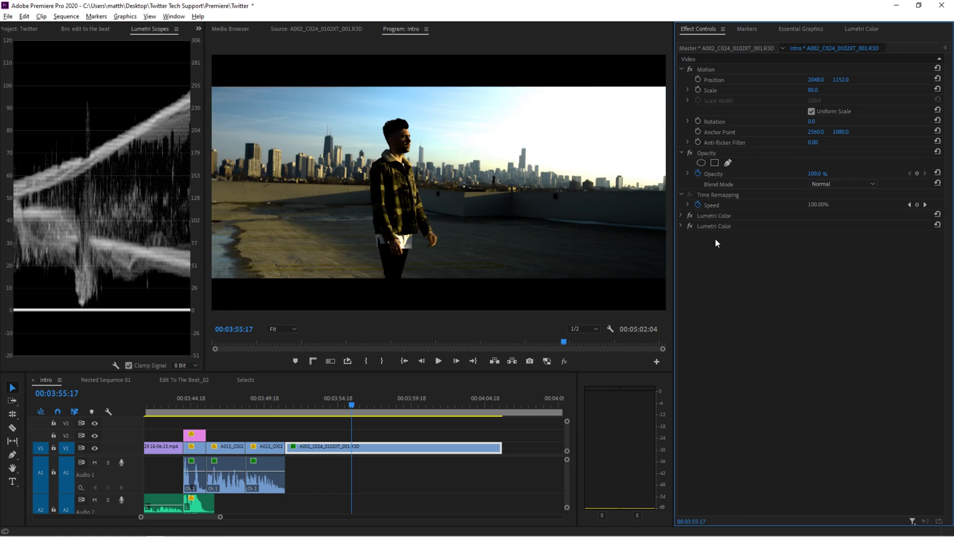
{"action": "left_click", "coordinate": [938, 224]}
{"action": "left_click", "coordinate": [681, 225]}
{"action": "scroll", "coordinate": [695, 270], "scroll_direction": "down", "scroll_amount": 1}
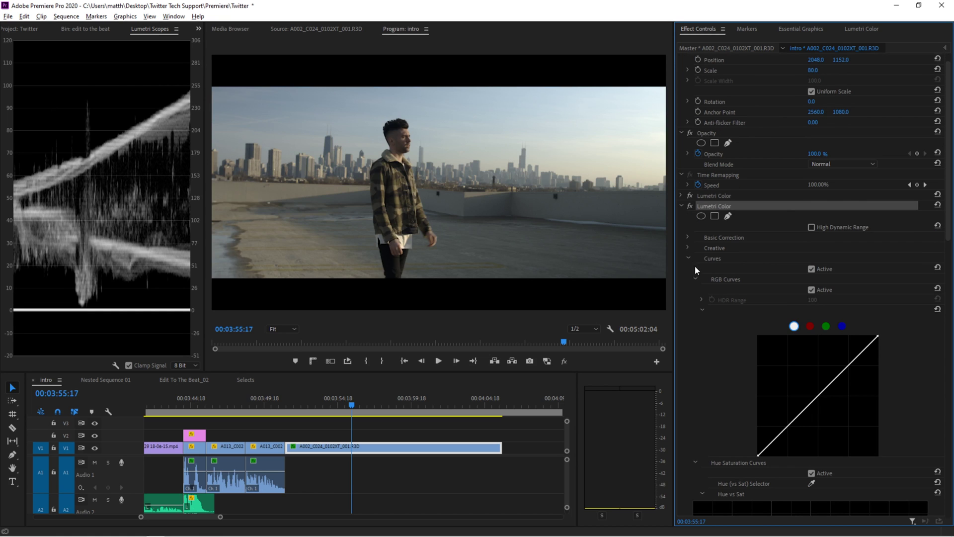
{"action": "left_click", "coordinate": [712, 247]}
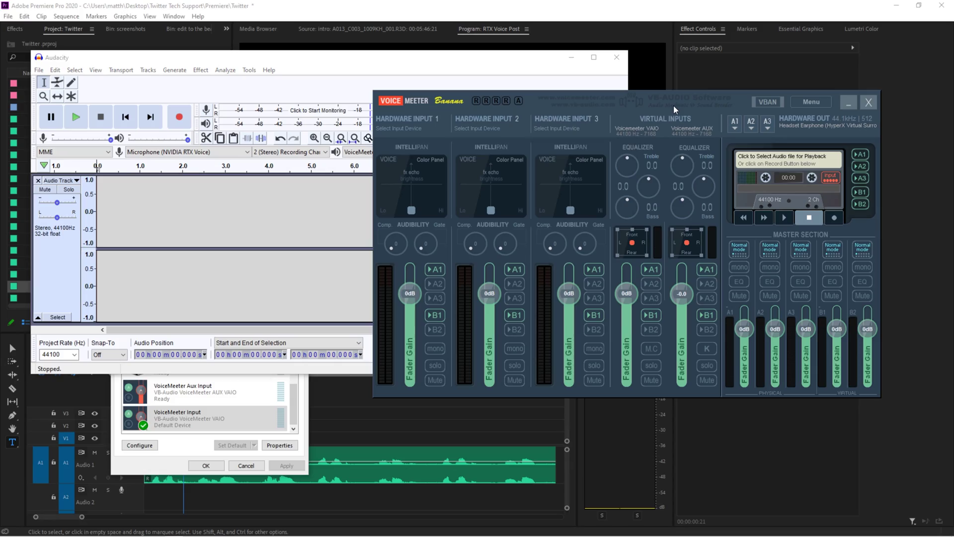
Step: Rearrange the Audacity, VoiceMeeter Banana mixer and Windows sound settings windows side by side
{"action": "mouse_move", "coordinate": [345, 63]}
{"action": "left_mouse_down"}
{"action": "mouse_move", "coordinate": [411, 81]}
{"action": "mouse_move", "coordinate": [344, 30]}
{"action": "mouse_move", "coordinate": [346, 66]}
{"action": "left_mouse_up"}
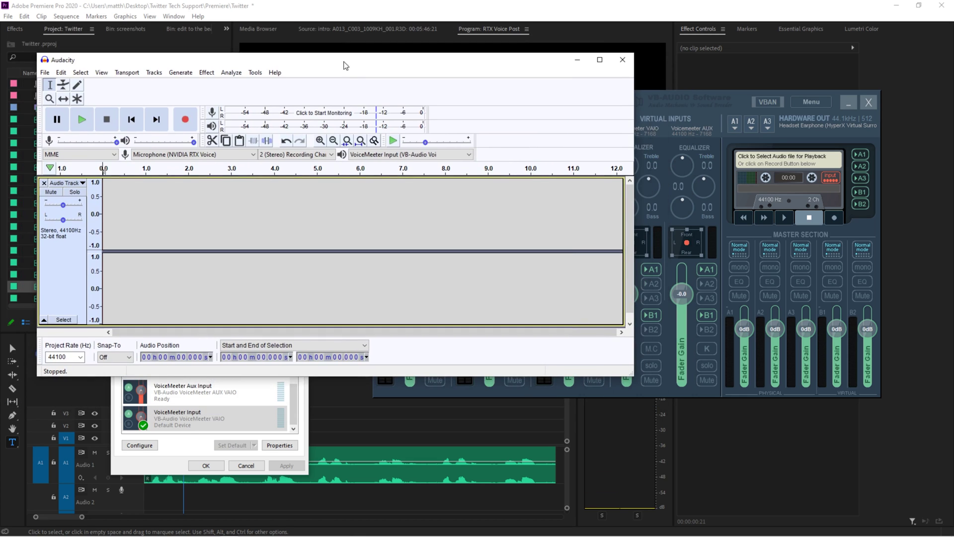
{"action": "left_click", "coordinate": [732, 98]}
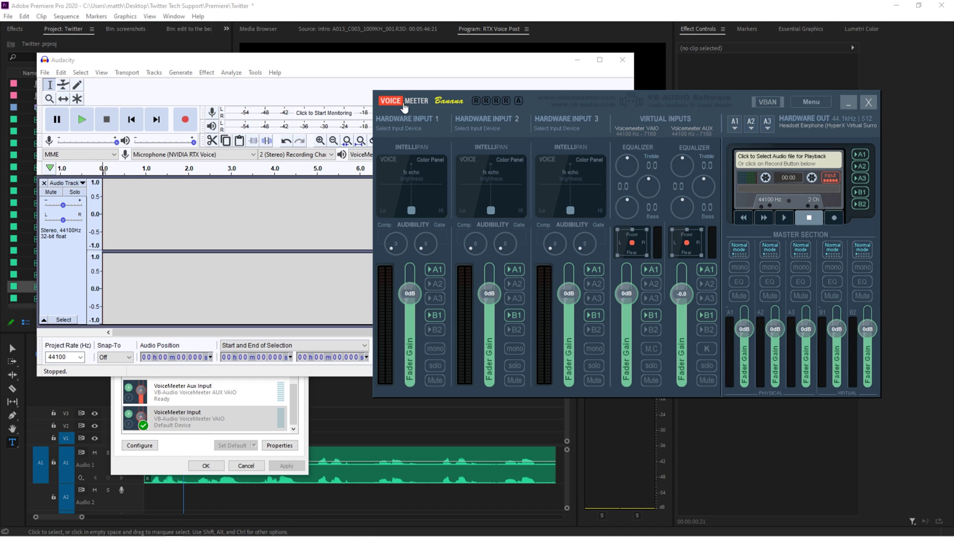
{"action": "left_click_drag", "start_coordinate": [445, 101], "coordinate": [450, 80]}
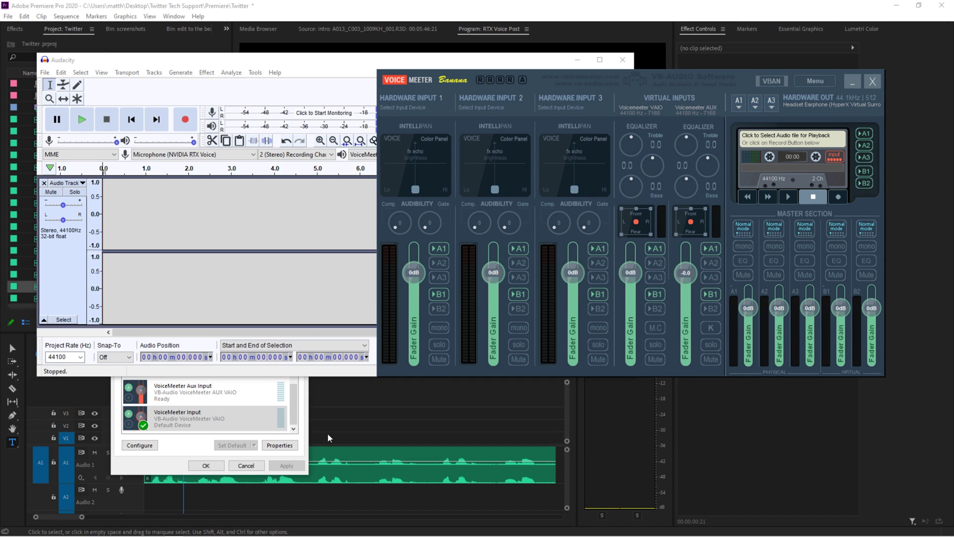
{"action": "left_click", "coordinate": [304, 437]}
{"action": "left_click_drag", "start_coordinate": [244, 256], "coordinate": [291, 190]}
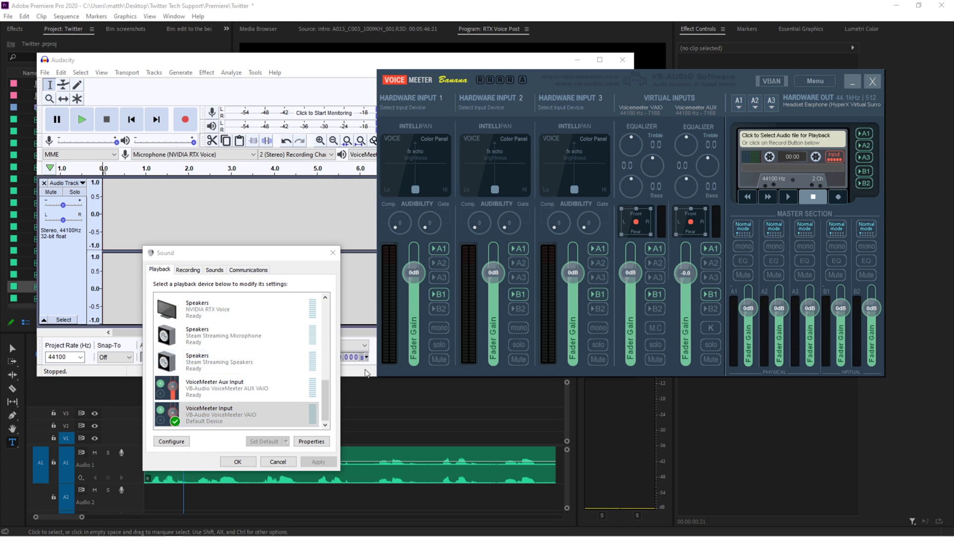
{"action": "left_click_drag", "start_coordinate": [717, 81], "coordinate": [668, 85]}
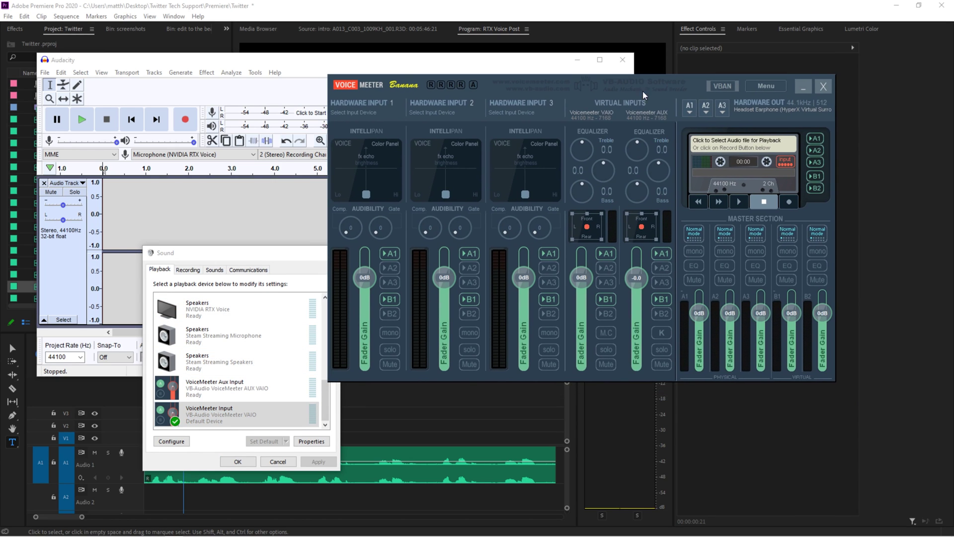
Step: Keep WDM: Headset Earphone as the A1 output and move Premiere's playhead to 00:05:35:05
{"action": "left_click", "coordinate": [691, 110]}
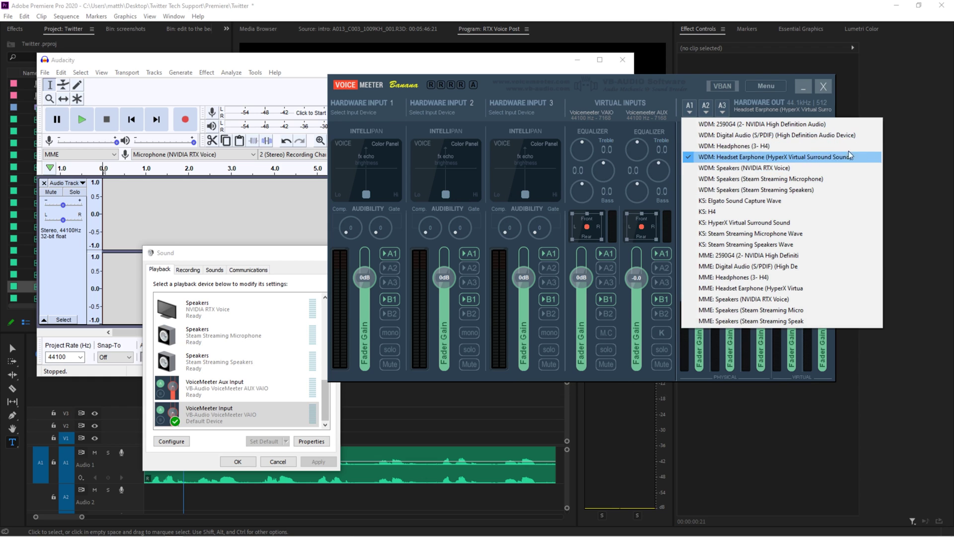
{"action": "left_click", "coordinate": [828, 158]}
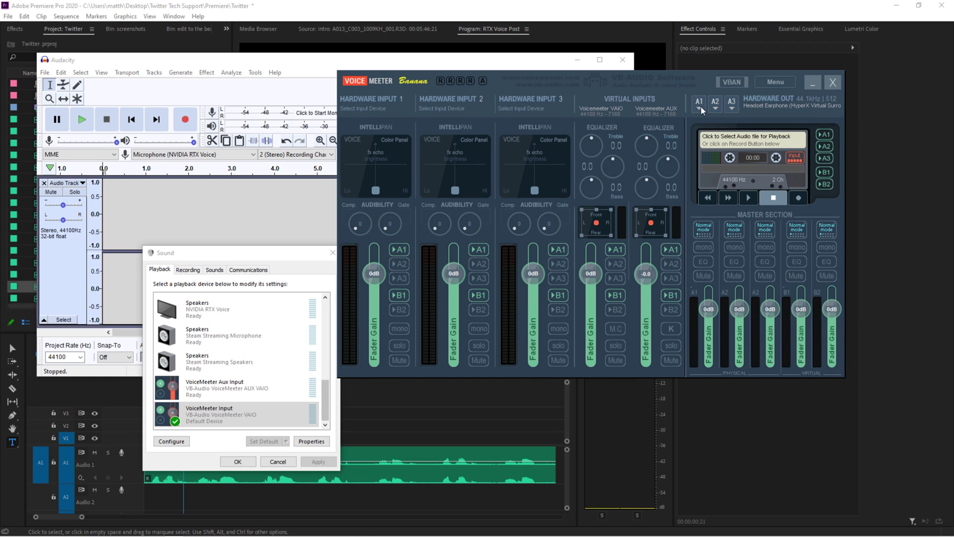
{"action": "left_click", "coordinate": [702, 109]}
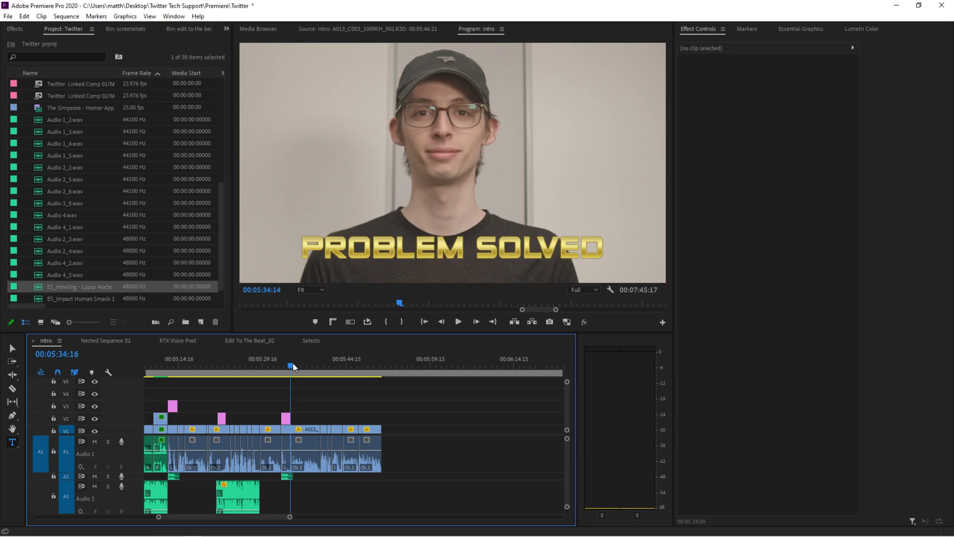
{"action": "left_click", "coordinate": [293, 367]}
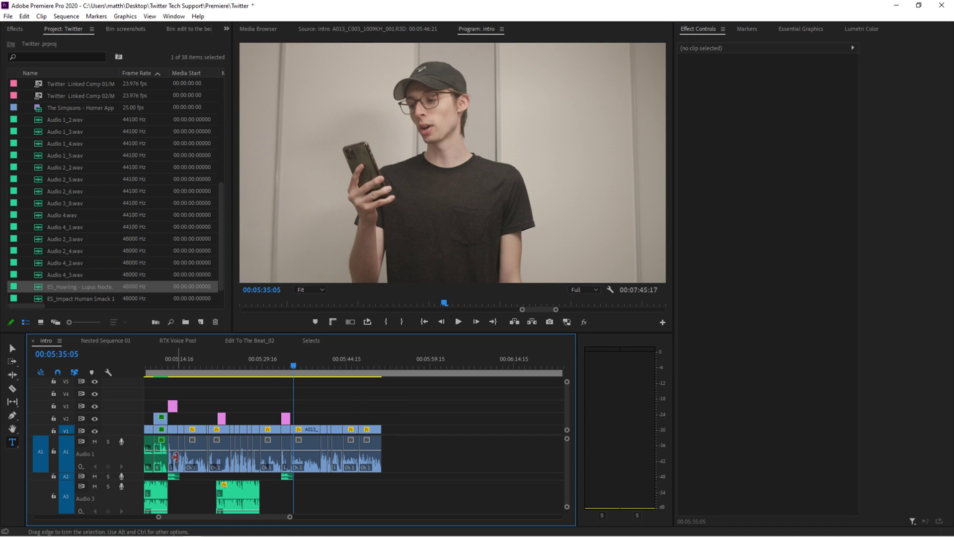
Step: Play the intro sequence and bring the VoiceMeeter Banana mixer up over it
{"action": "key", "text": "space"}
{"action": "left_click", "coordinate": [228, 529]}
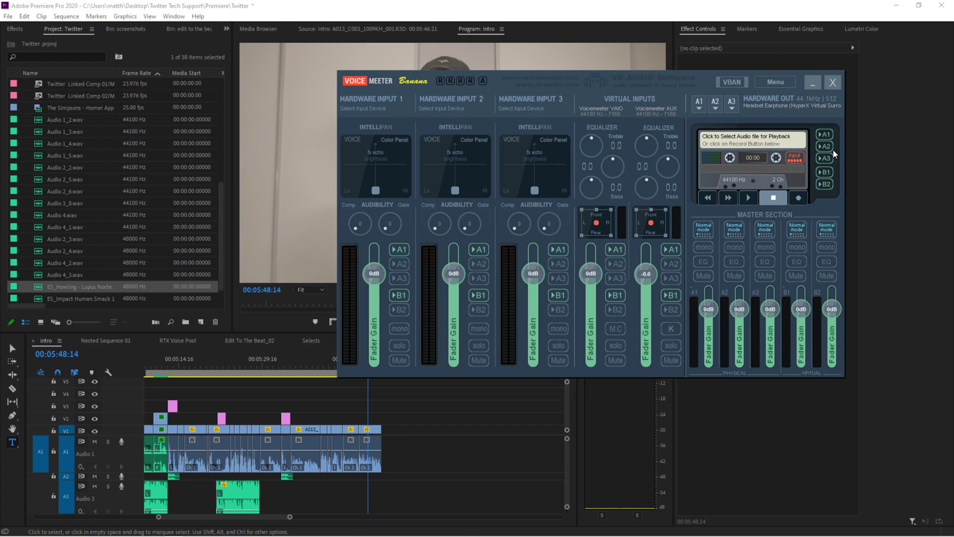
Step: Keep VoiceMeeter Output (VB-Audio VoiceMeeter VAIO) as RTX Voice's input device
{"action": "mouse_move", "coordinate": [850, 534]}
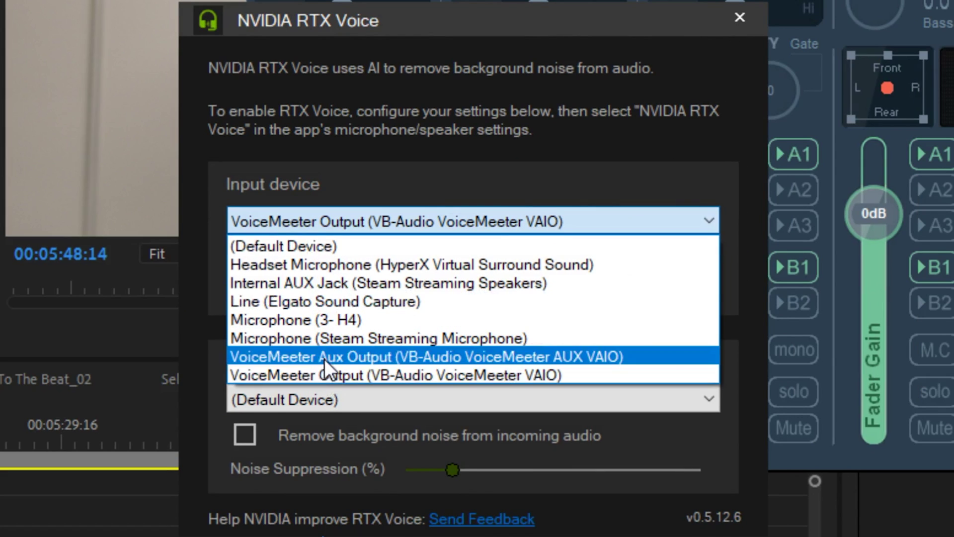
{"action": "left_click", "coordinate": [353, 374]}
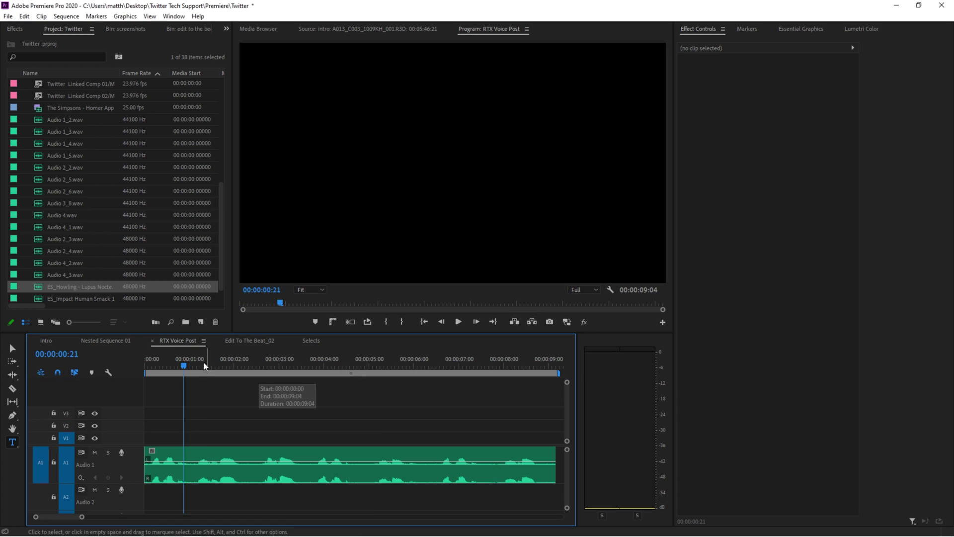
Step: Preview the RTX Voice Post clip from its start, stopping playback at 00:00:04:17
{"action": "key", "text": "Home"}
{"action": "key", "text": "minus"}
{"action": "key", "text": "space"}
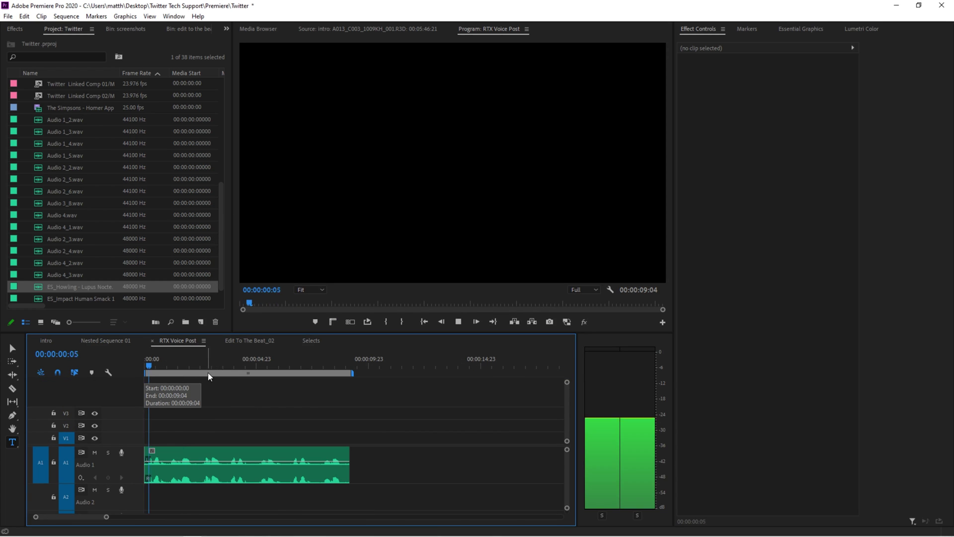
{"action": "key", "text": "equal"}
{"action": "key", "text": "space"}
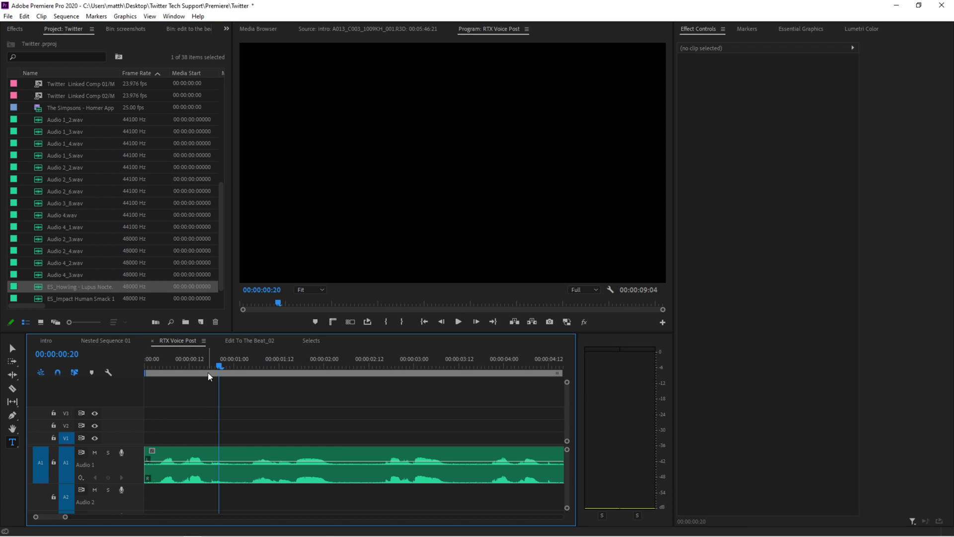
{"action": "key", "text": "space"}
{"action": "key", "text": "minus"}
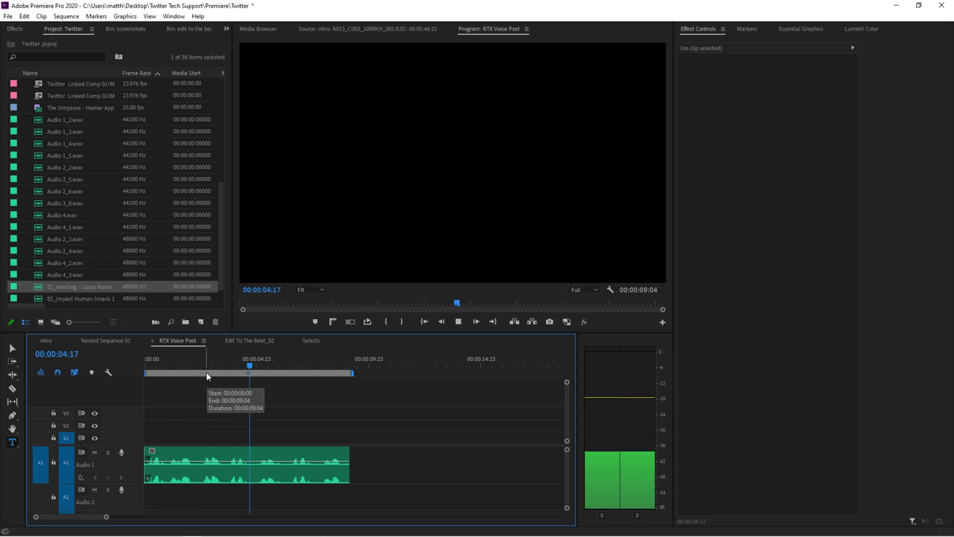
{"action": "key", "text": "space"}
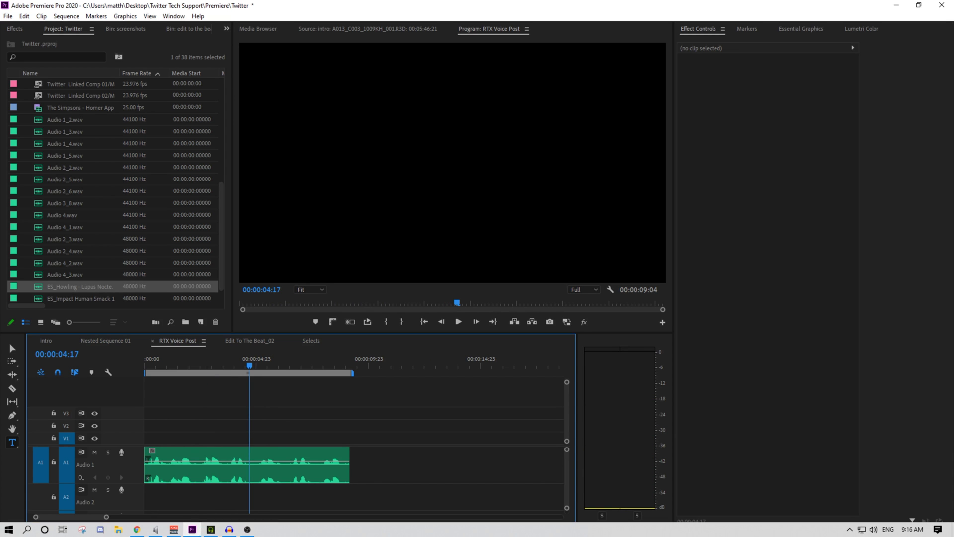
Step: Set Audacity's recording device to Microphone (NVIDIA RTX Voice) and playback to VoiceMeeter Input
{"action": "left_click", "coordinate": [229, 530]}
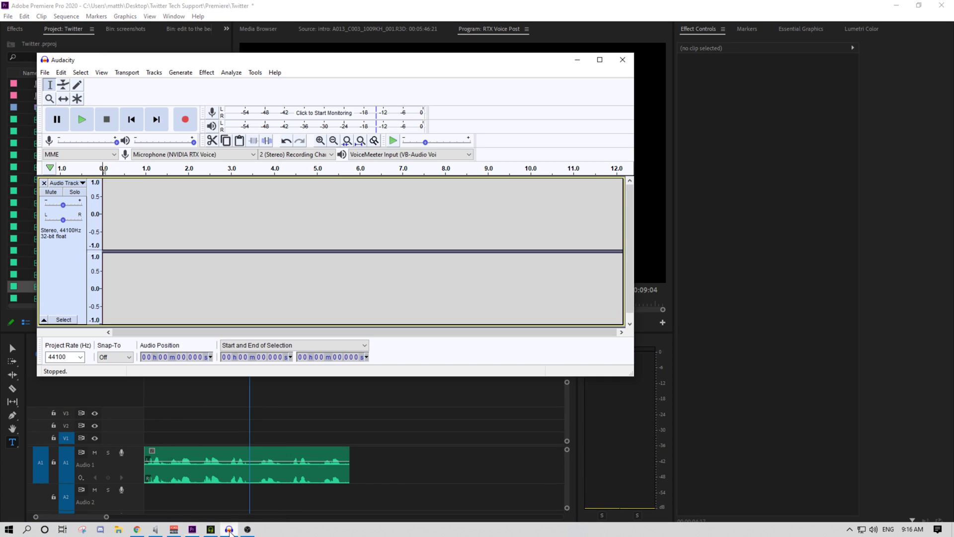
{"action": "left_click_drag", "start_coordinate": [332, 65], "coordinate": [499, 82]}
{"action": "left_click", "coordinate": [358, 171]}
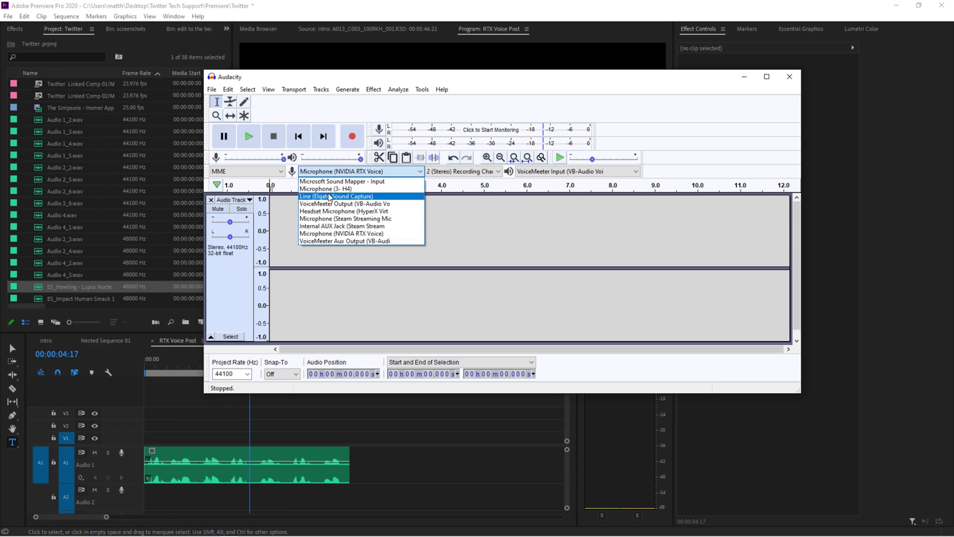
{"action": "left_click", "coordinate": [317, 234]}
{"action": "left_click", "coordinate": [550, 172]}
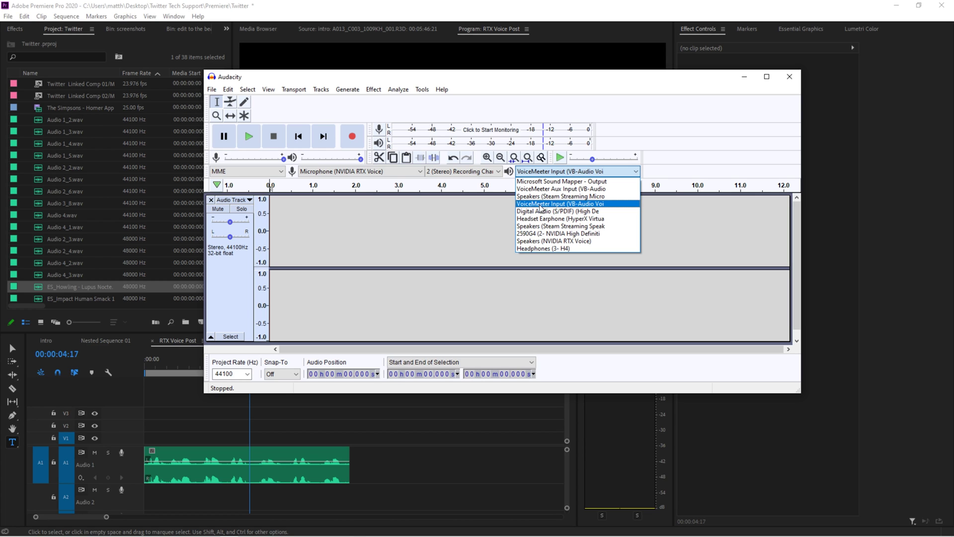
{"action": "left_click", "coordinate": [539, 204]}
Step: Record the Premiere clip's playback into a new stereo track, then play it back from about 4.33 seconds
{"action": "left_click", "coordinate": [353, 136]}
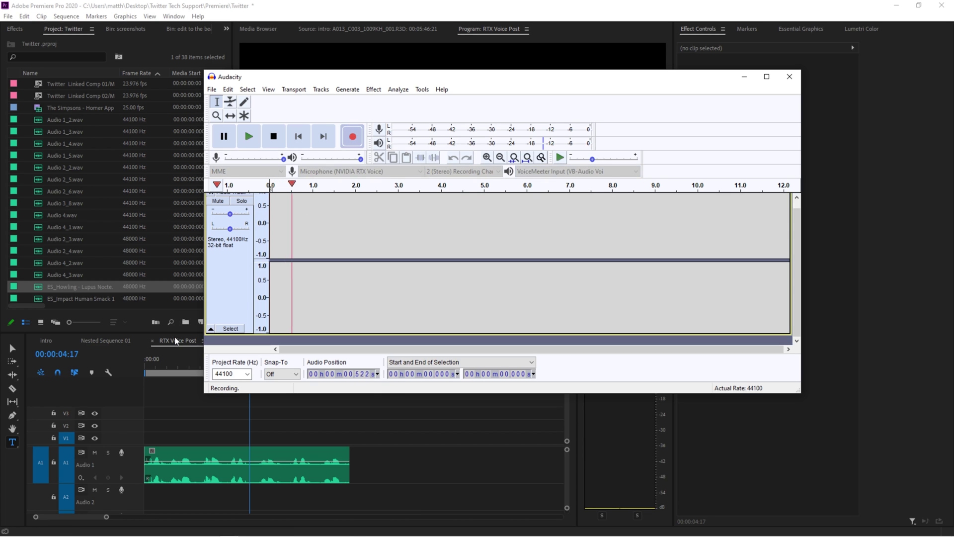
{"action": "left_click", "coordinate": [145, 365]}
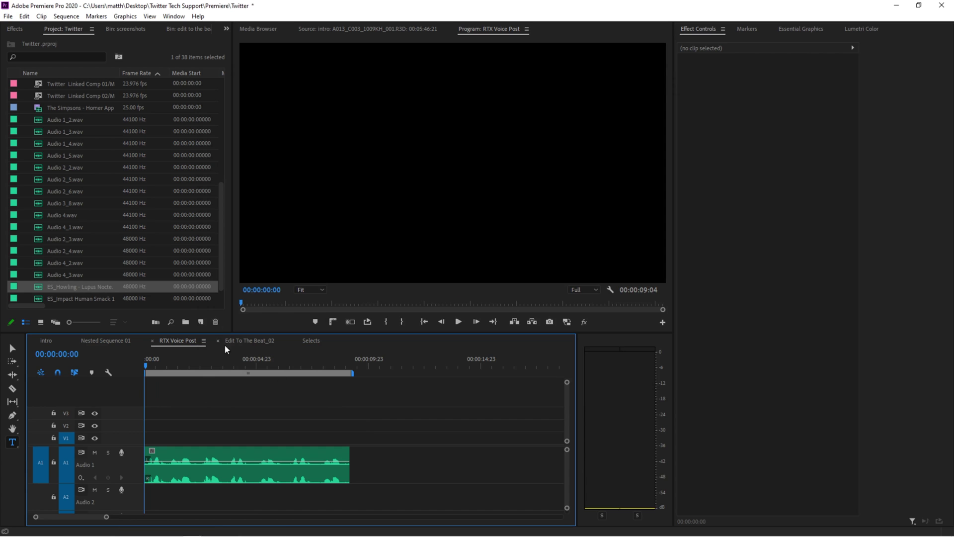
{"action": "key", "text": "space"}
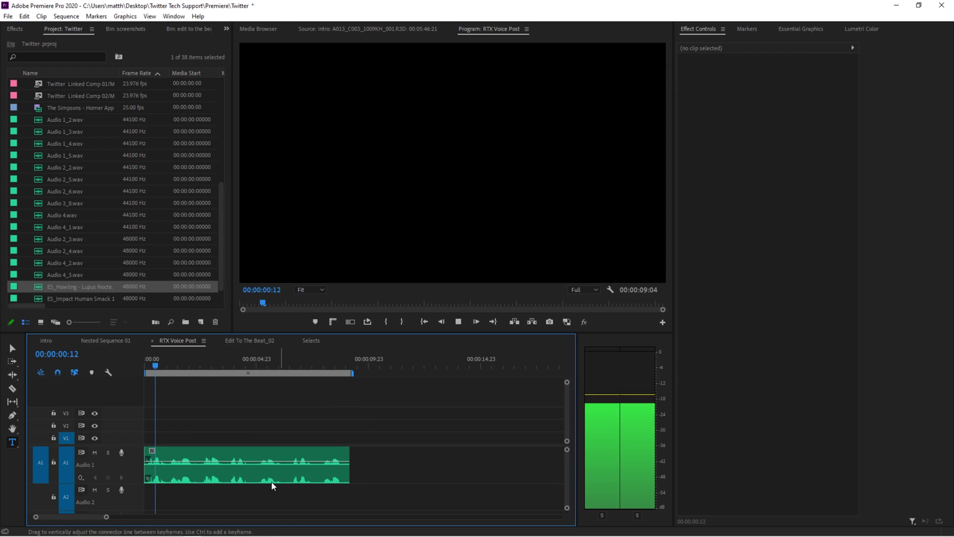
{"action": "left_click", "coordinate": [156, 533]}
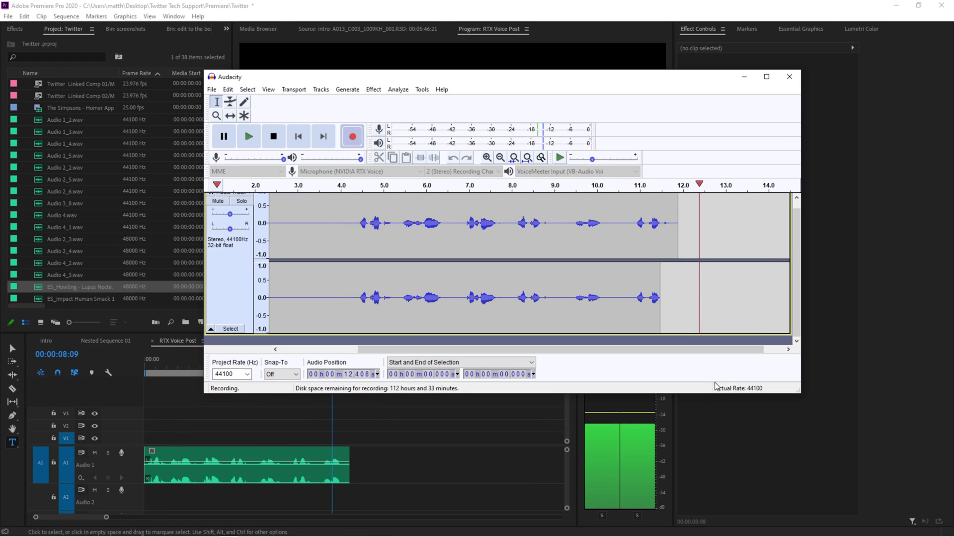
{"action": "key", "text": "space"}
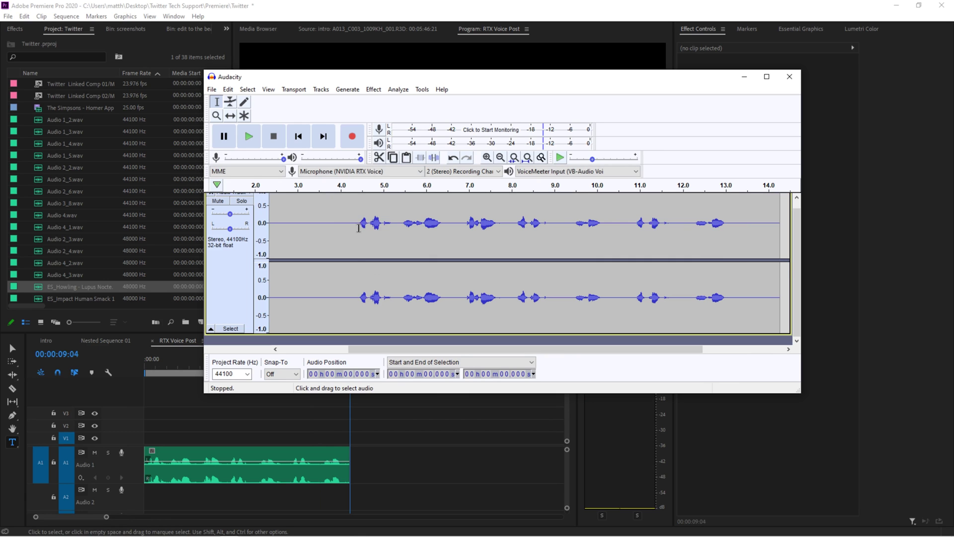
{"action": "left_click", "coordinate": [354, 222]}
{"action": "left_click", "coordinate": [247, 143]}
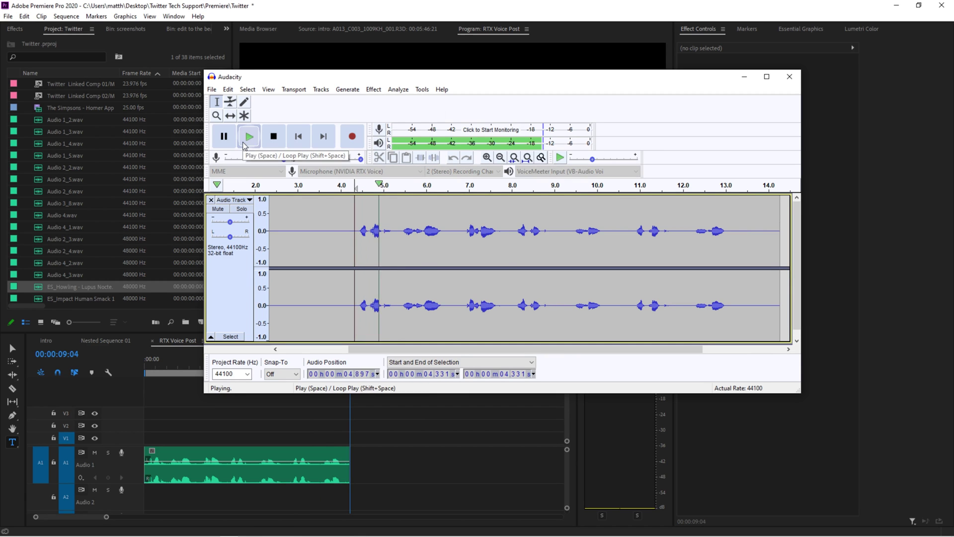